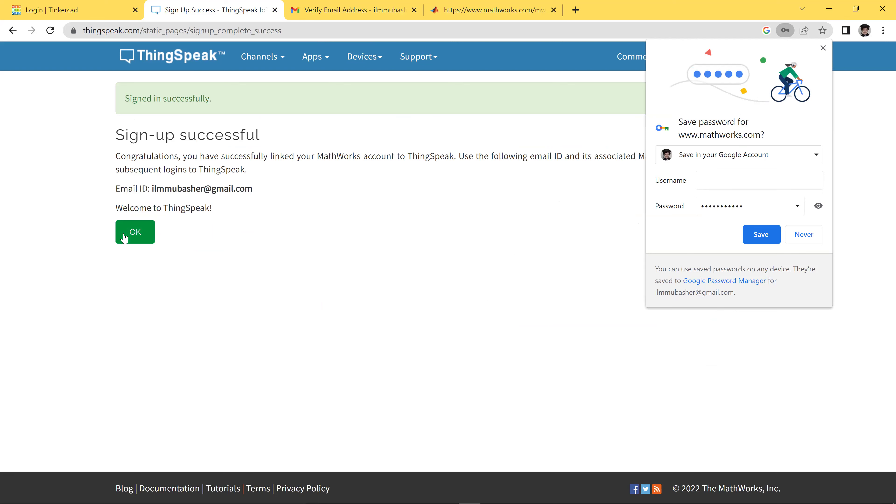
Step: Complete the ThingSpeak sign-up with Student use as the usage intent, and decline saving the account password in the browser
left_click(124, 238)
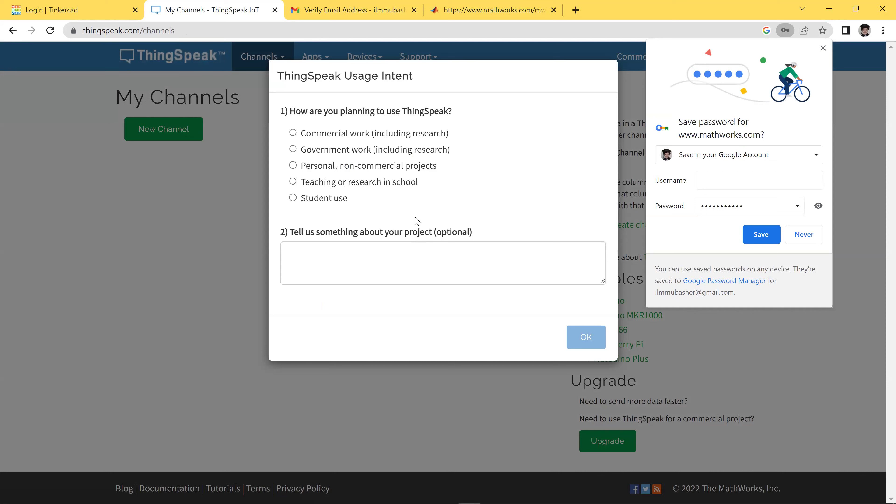
left_click(314, 205)
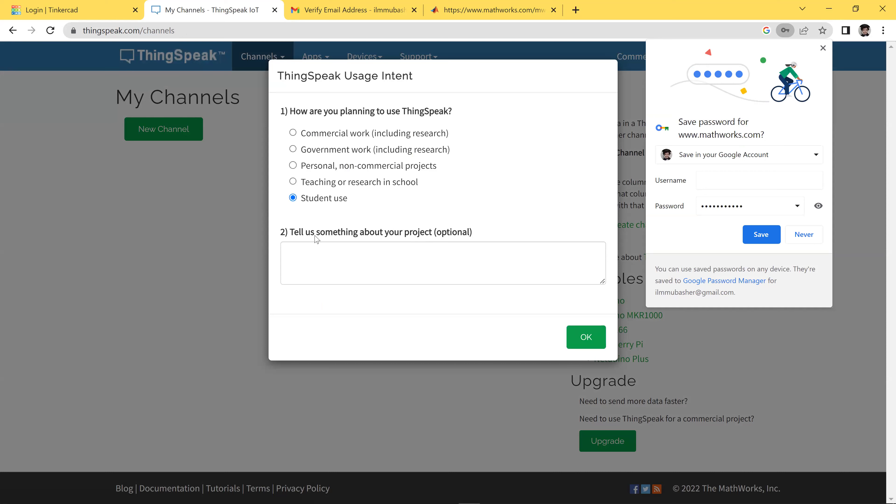
left_click(371, 278)
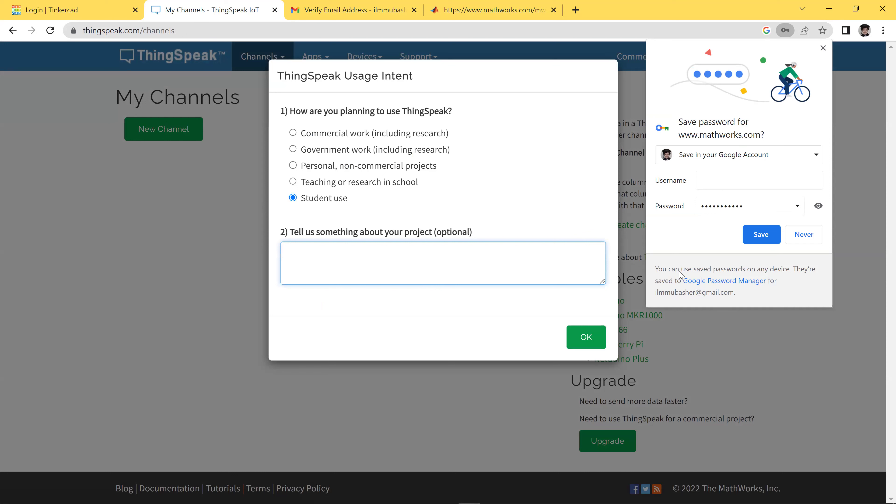
left_click(579, 340)
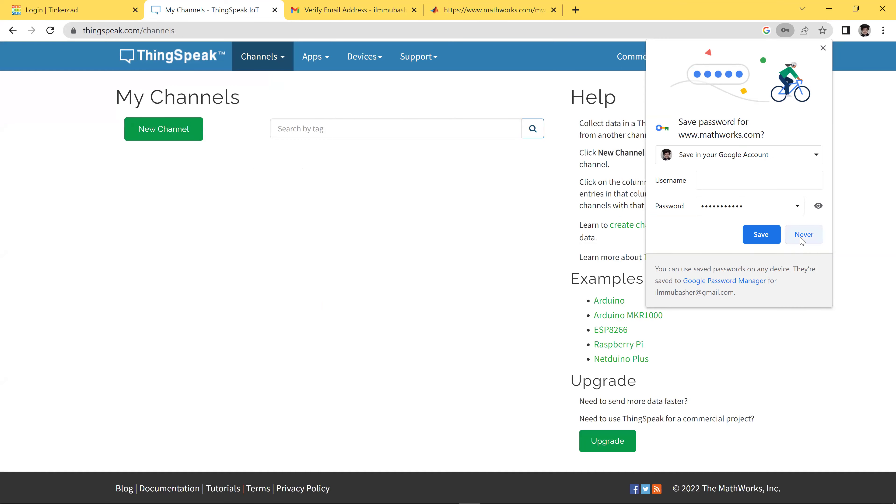
left_click(802, 237)
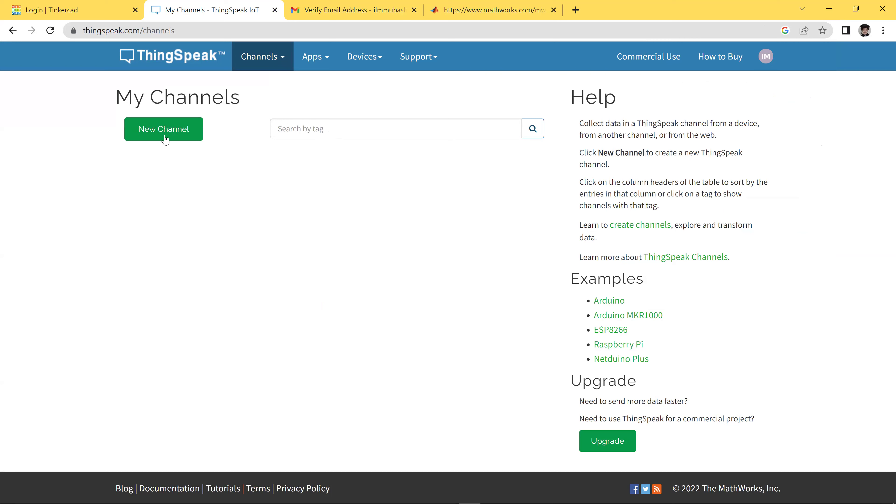
Step: Create a new channel and name it "ChannelBy" followed directly by the owner's first name
left_click_drag(165, 139, 318, 132)
left_click(318, 133)
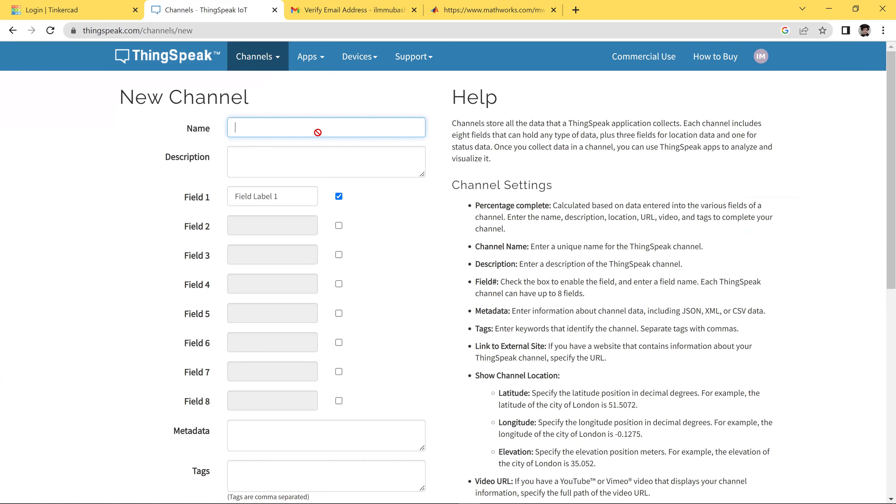
type("Channel")
type("ByIlm")
Step: Shorten the label of the channel's first field to "Field 1"
left_click_drag(300, 193, 194, 208)
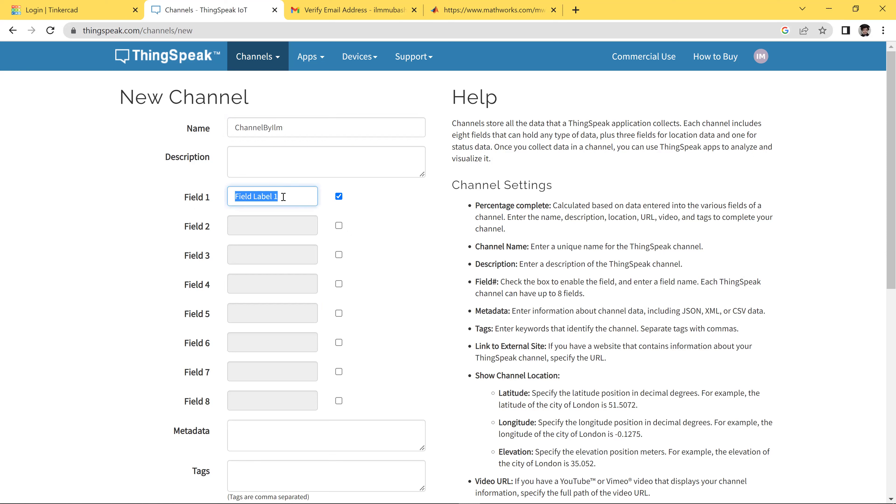
left_click(274, 197)
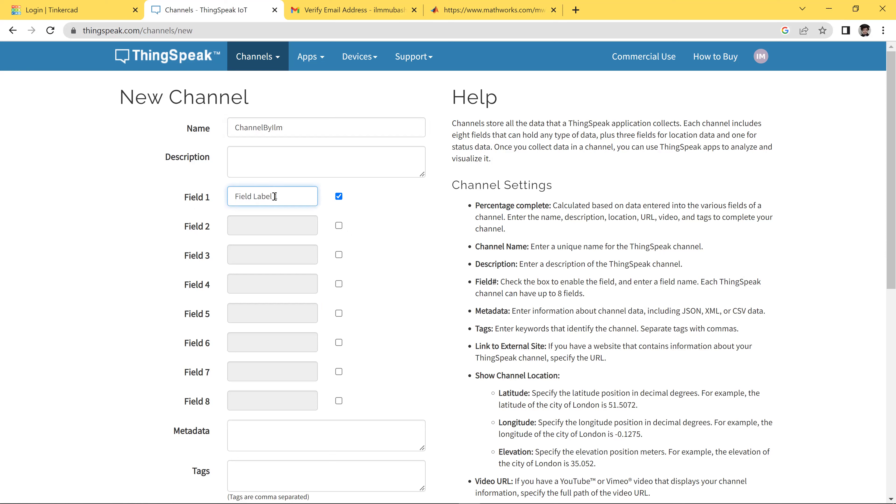
key("BackSpace")
key("BackSpace")
key("BackSpace")
key("BackSpace")
key("BackSpace")
key("BackSpace")
left_click(259, 174)
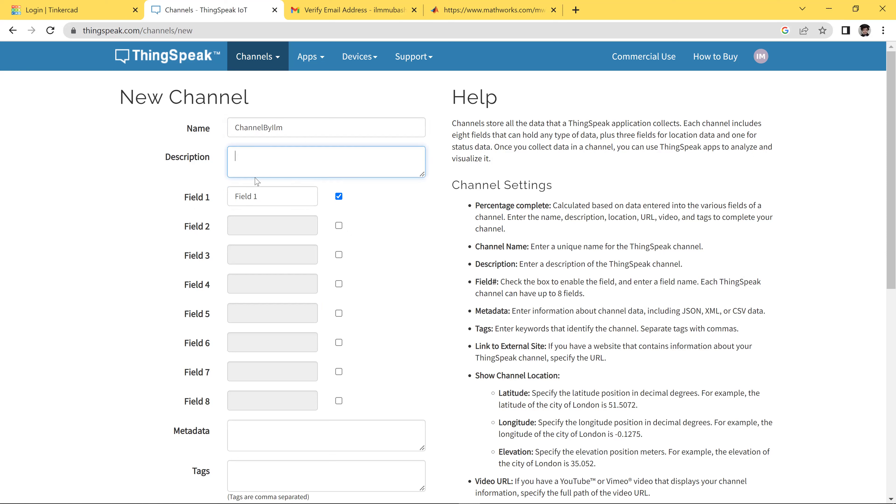
Step: Save the new channel, leaving the description, remaining fields, location, video and status options unset
scroll(278, 343, "down", 1)
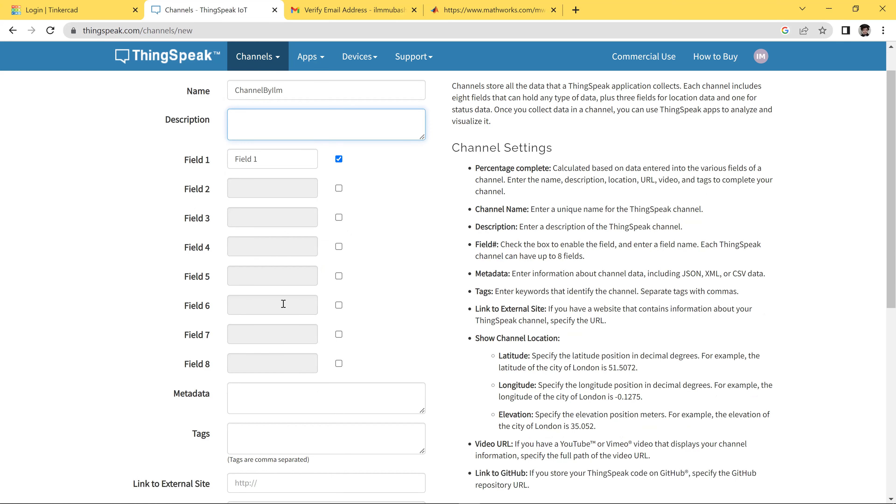
scroll(283, 303, "down", 3)
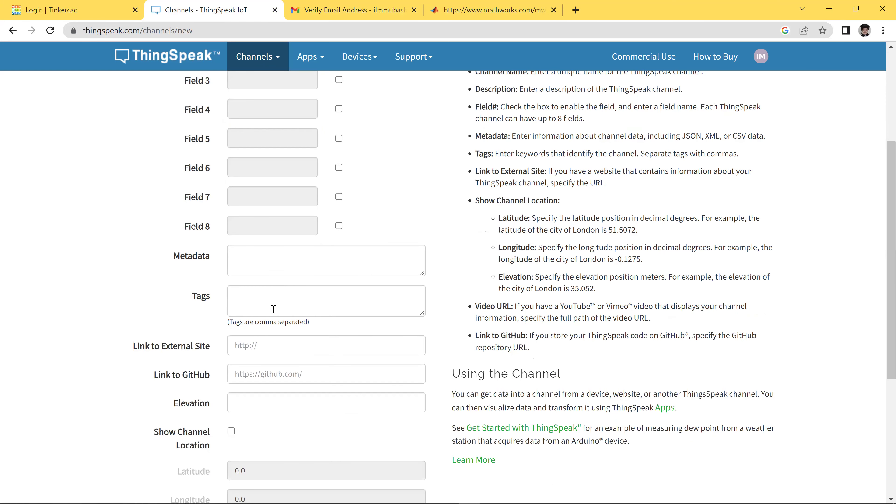
scroll(273, 303, "down", 2)
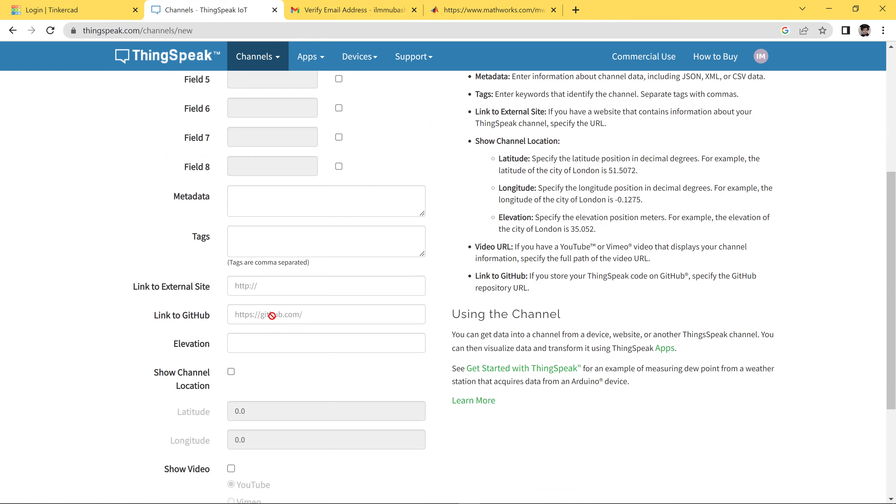
scroll(209, 176, "down", 3)
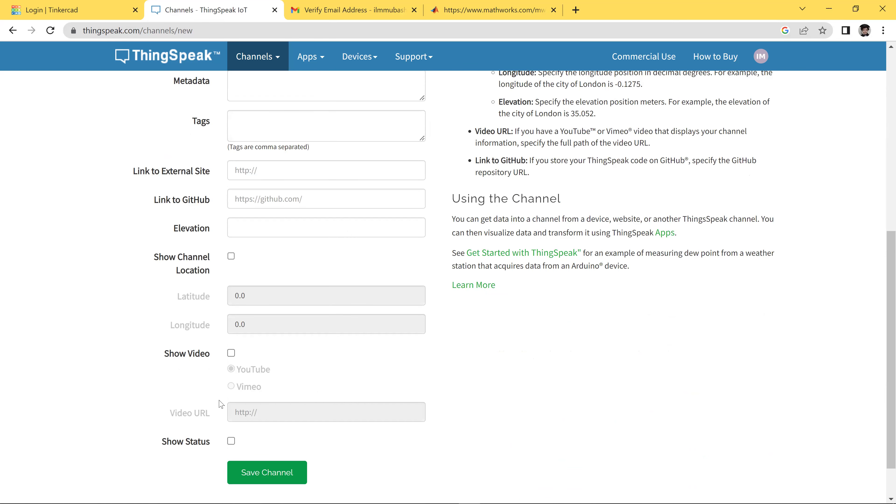
scroll(244, 427, "up", 2)
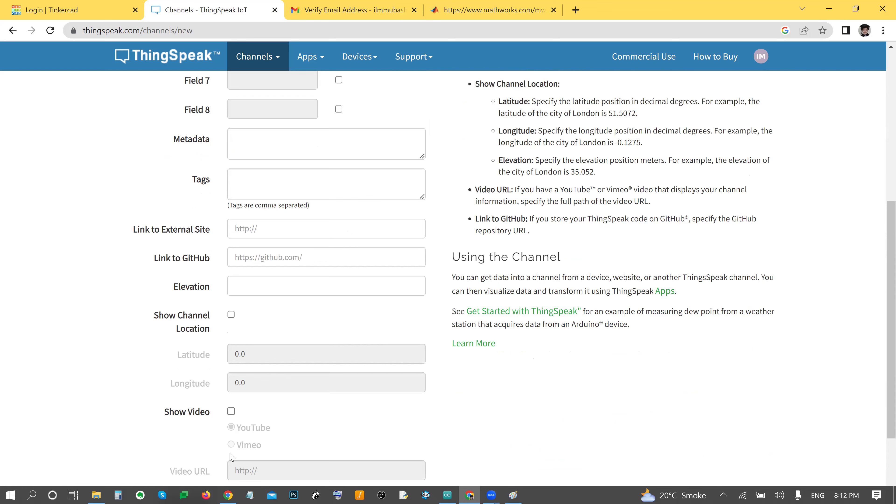
scroll(231, 457, "down", 2)
left_click(244, 473)
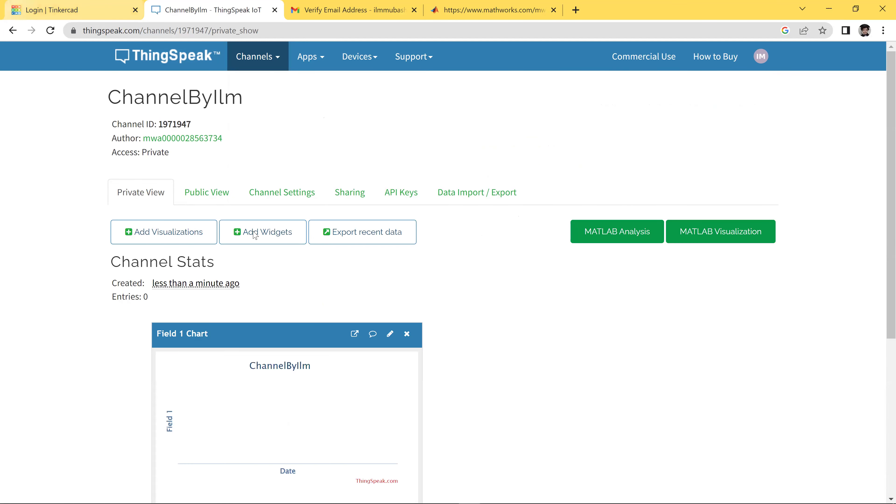
Step: Review the channel's private view, including its creation time, the Field 1 chart and the area for adding visualizations
scroll(251, 234, "down", 1)
scroll(244, 218, "down", 1)
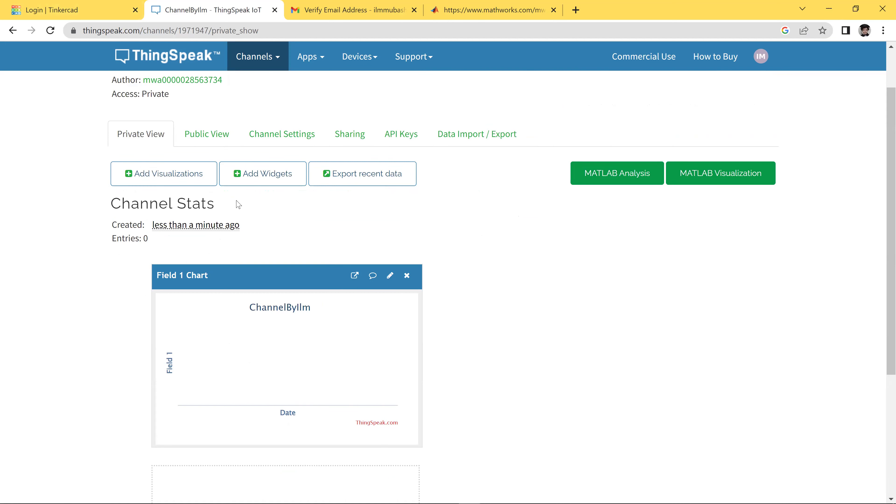
scroll(236, 203, "down", 1)
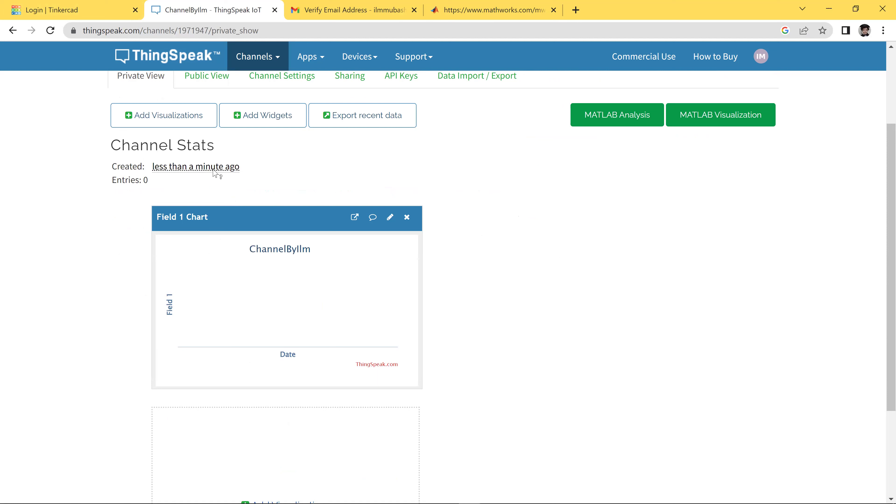
mouse_move(212, 173)
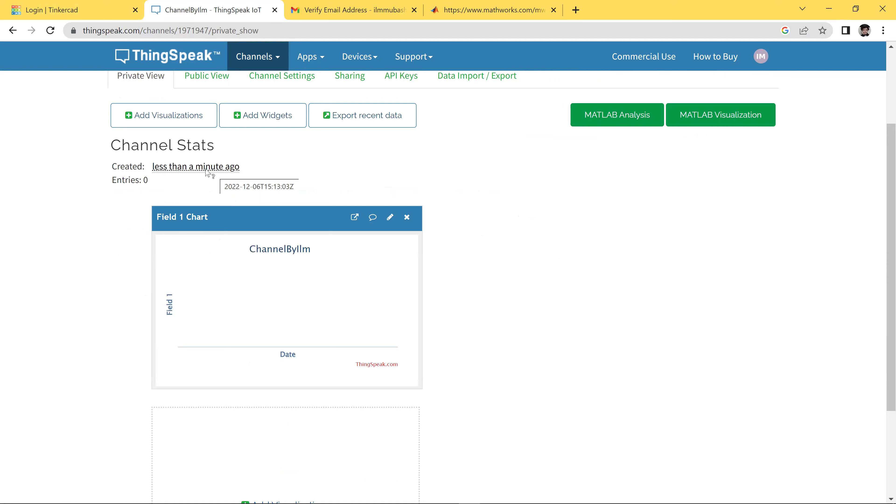
scroll(206, 170, "down", 3)
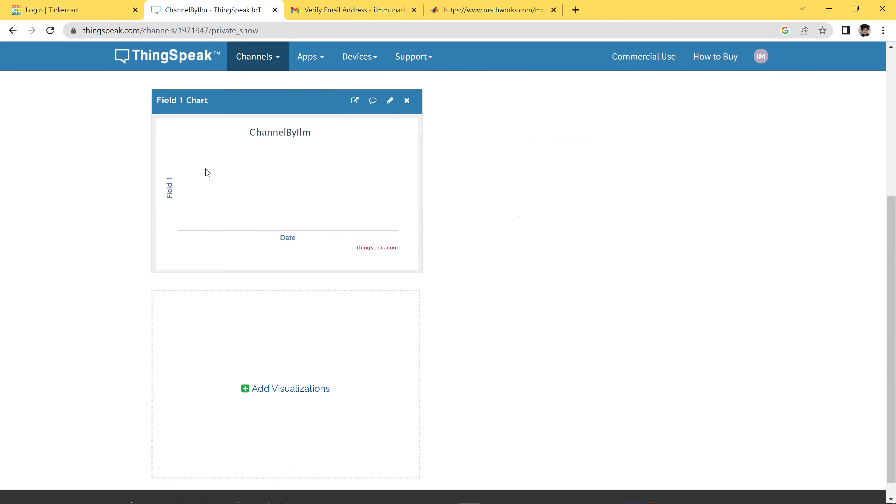
scroll(207, 173, "up", 5)
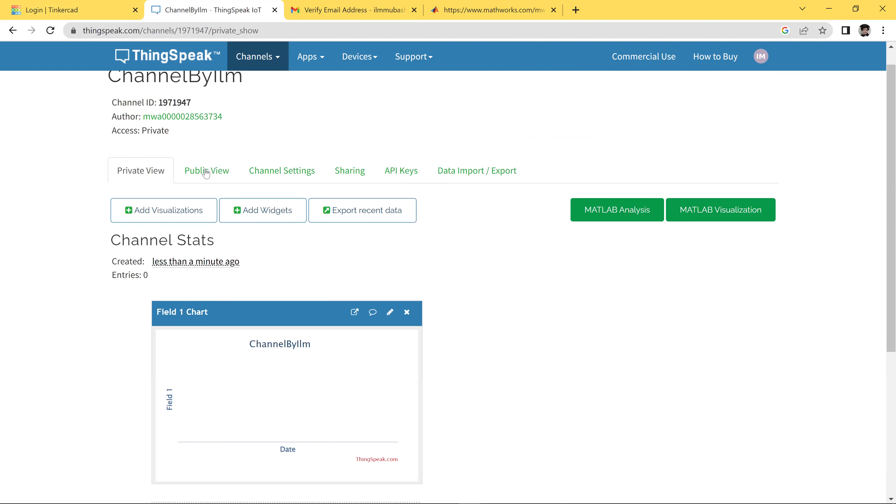
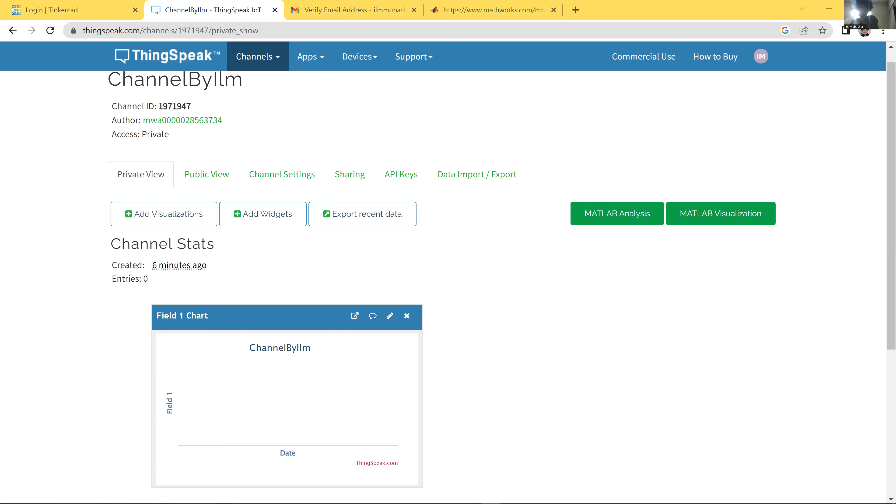
Step: Clear the browser and Paint windows off the desktop and switch to the Arduino IDE with the thinspeak_READ_Relay sketch
mouse_move(198, 494)
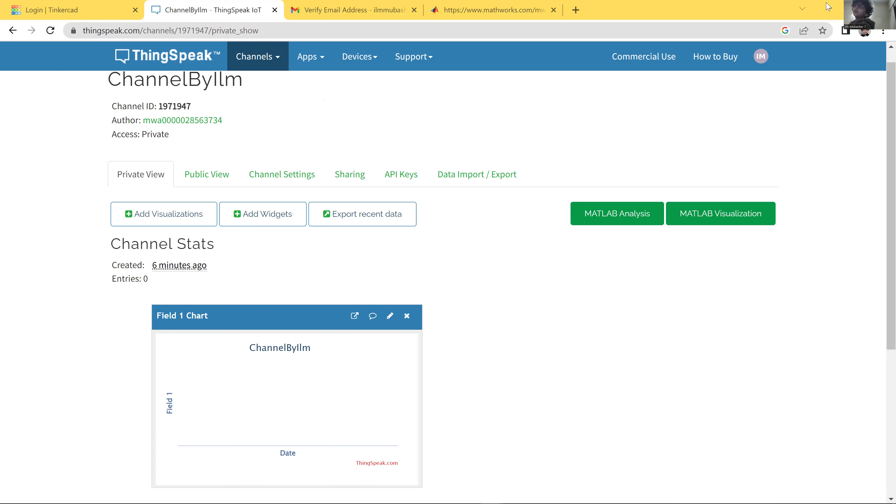
left_click(829, 16)
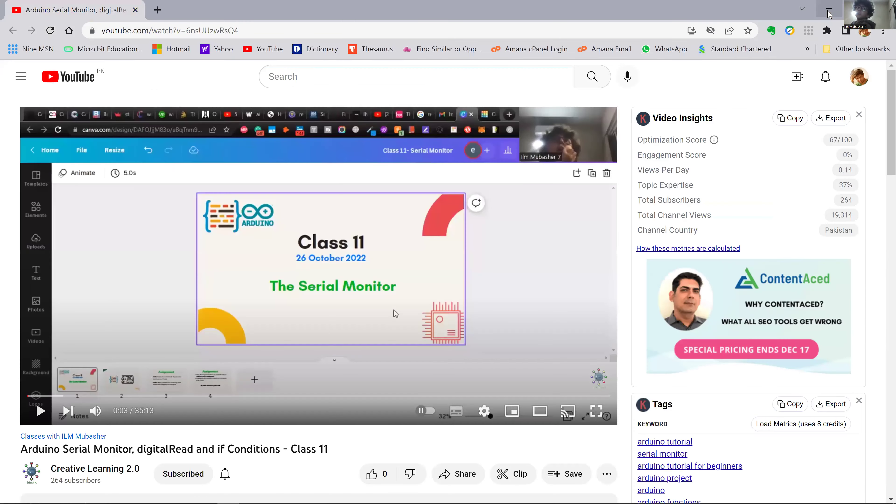
left_click(828, 14)
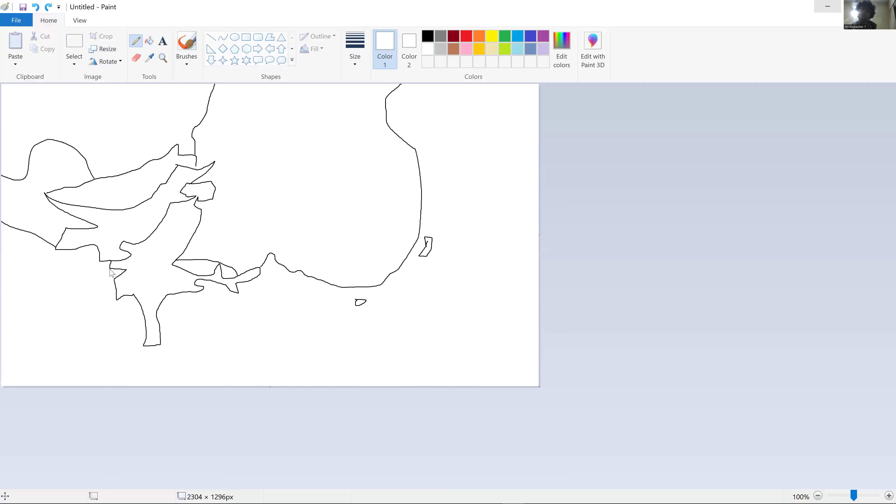
key("super+d")
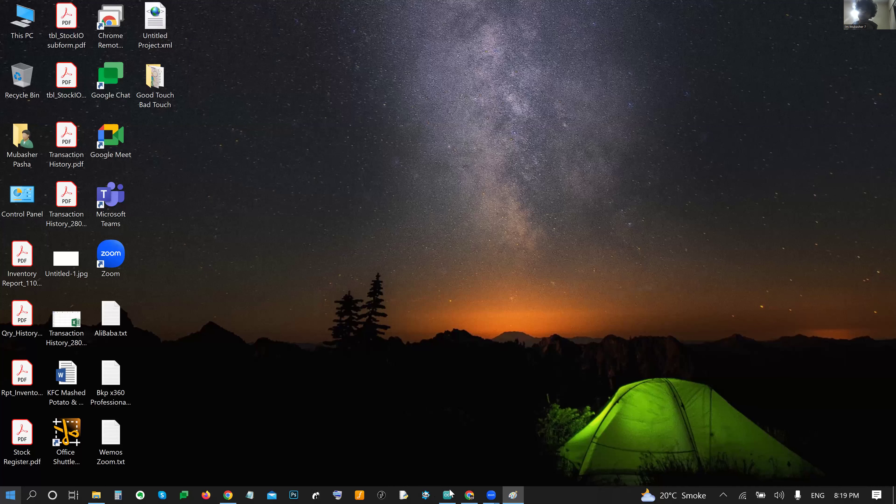
left_click(447, 494)
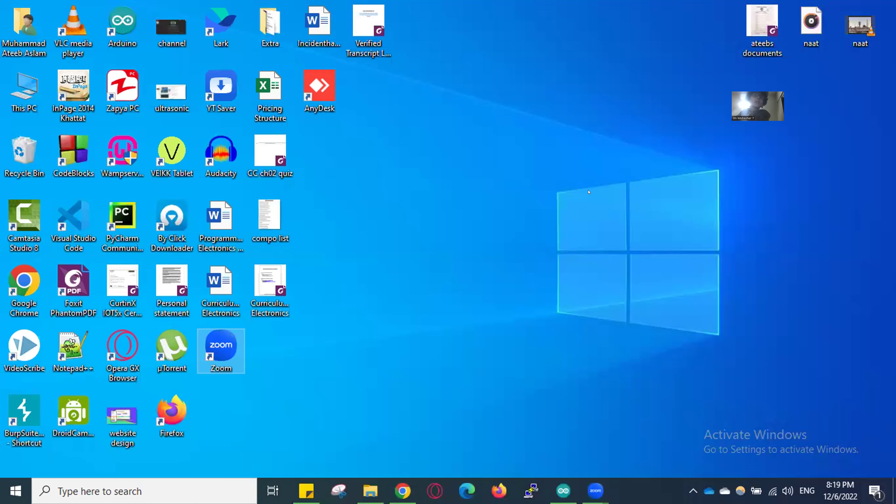
left_click(563, 490)
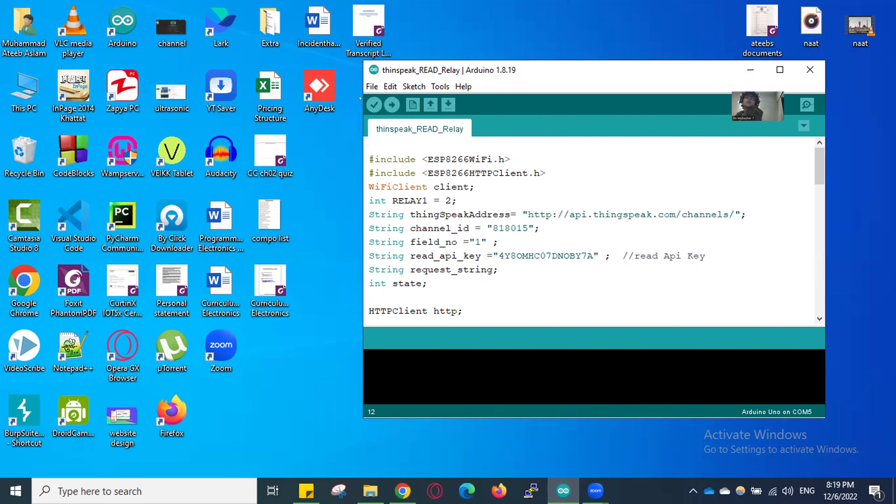
left_click(371, 87)
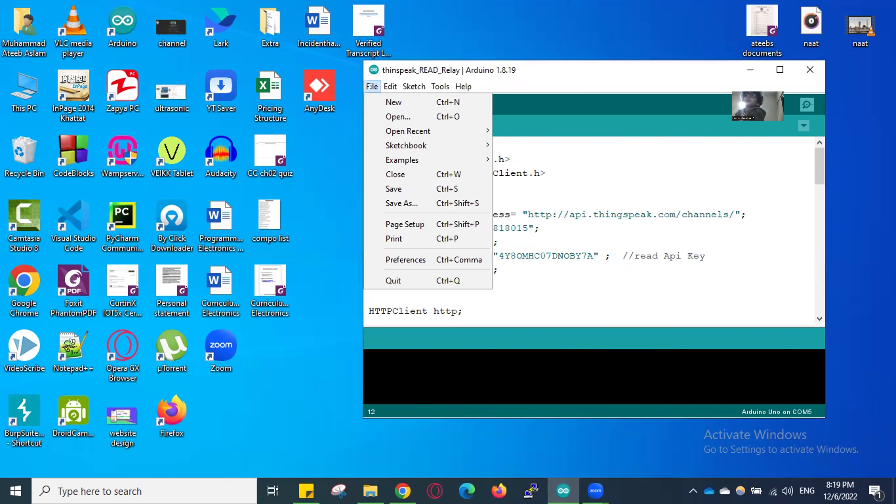
left_click(420, 257)
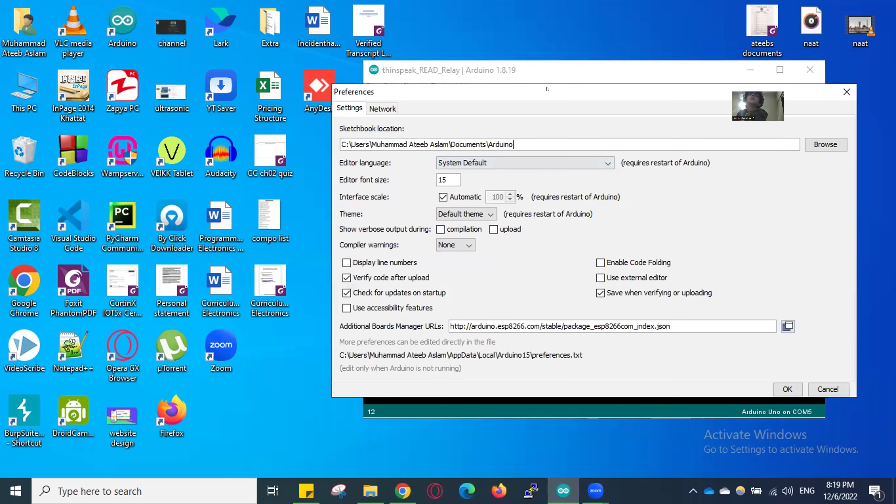
left_click_drag(547, 89, 390, 97)
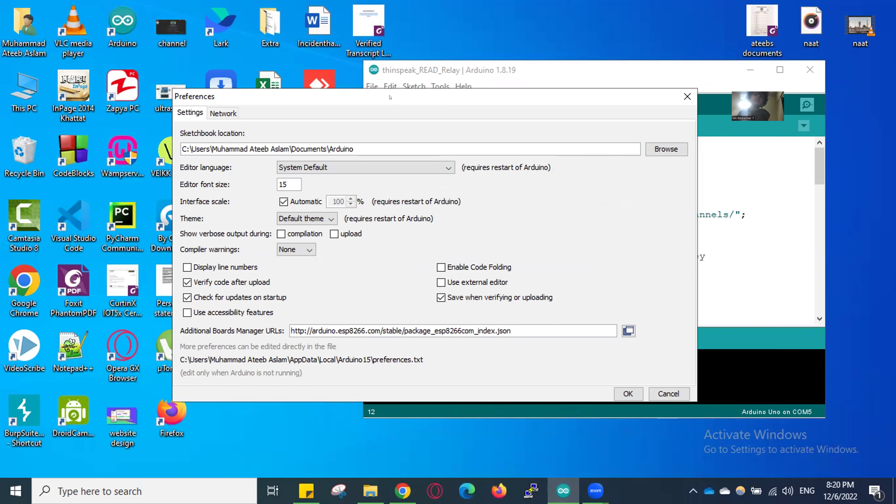
left_click_drag(390, 97, 411, 117)
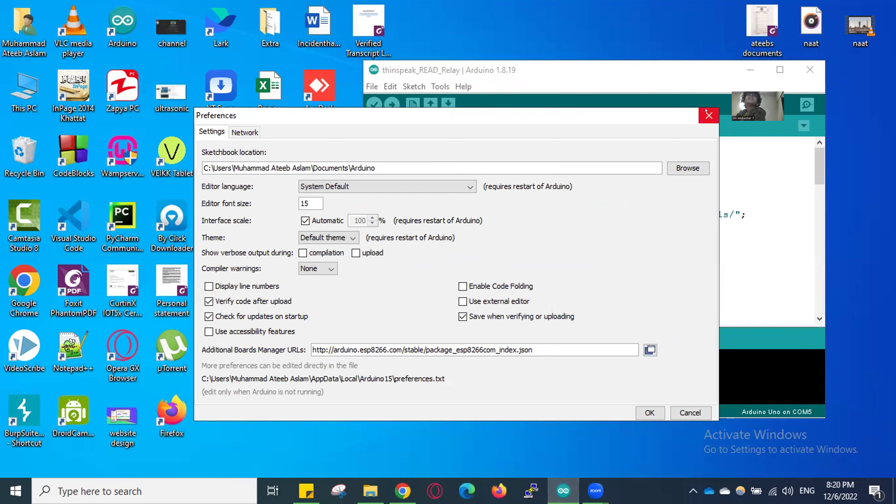
key("Escape")
Step: Open the preferences, highlight the ESP8266 package address under Additional Boards Manager URLs, and accept the preferences
left_click(370, 87)
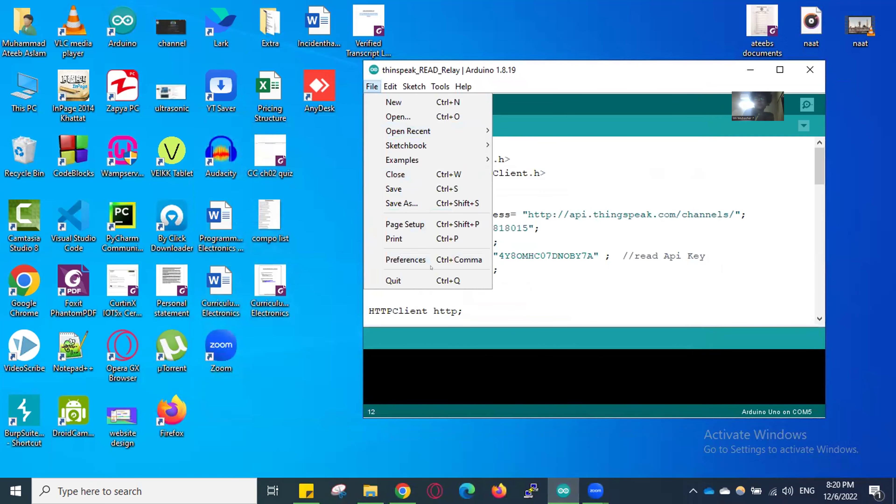
left_click(442, 259)
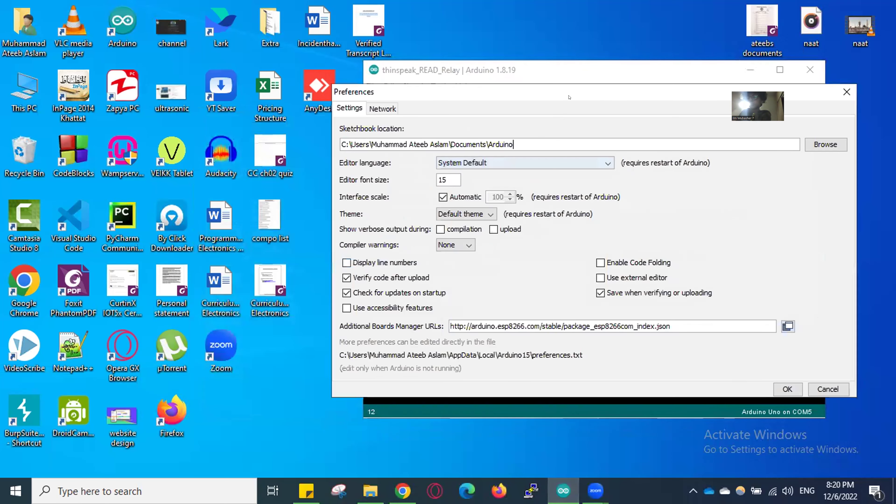
left_click_drag(548, 88, 432, 96)
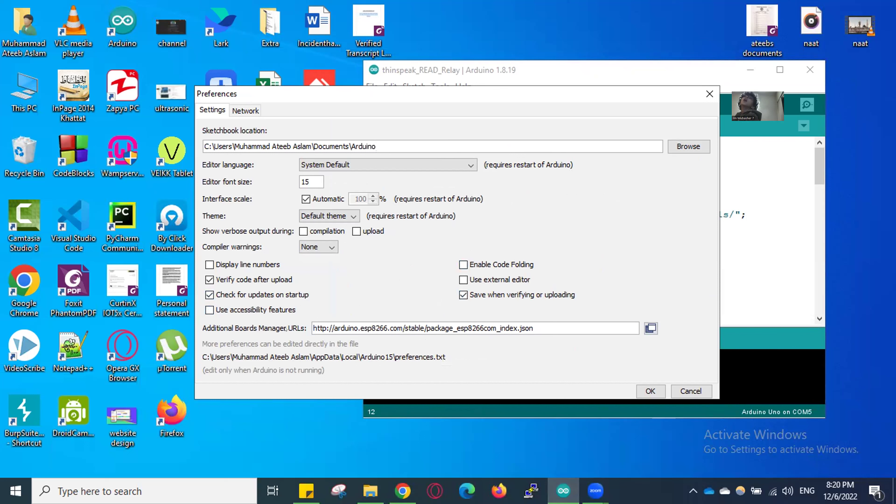
left_click_drag(534, 328, 312, 321)
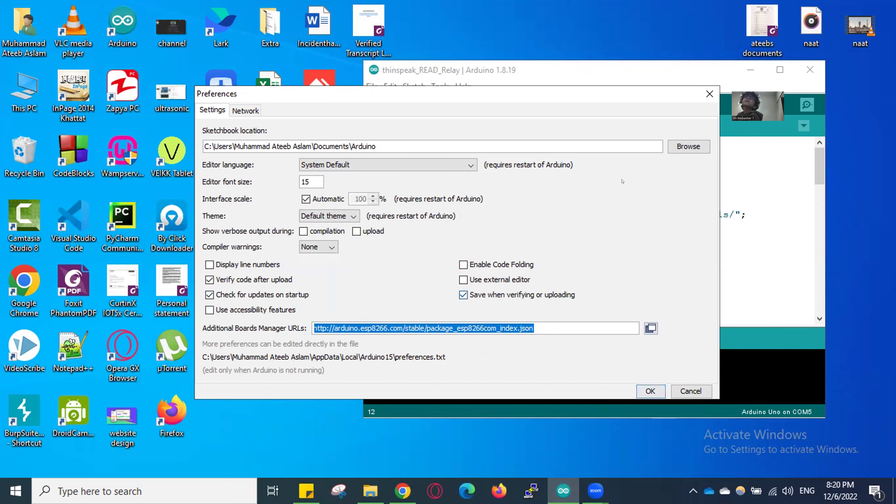
left_click(506, 65)
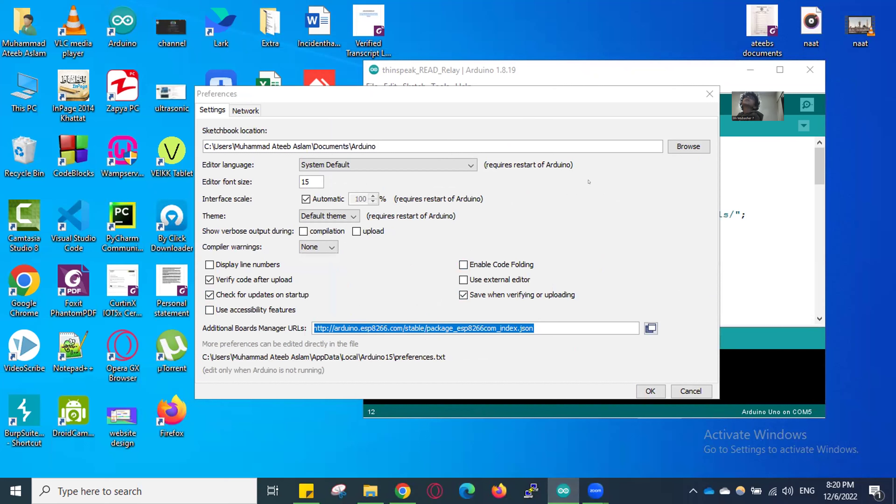
left_click(549, 328)
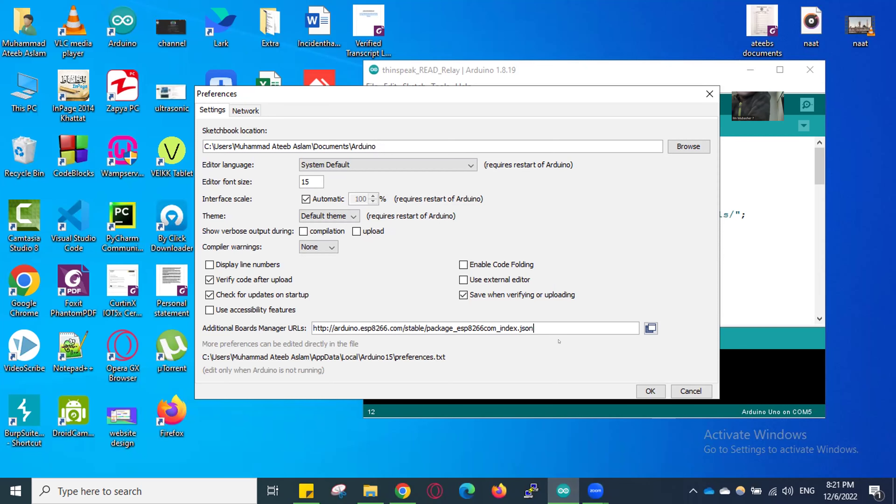
left_click(645, 388)
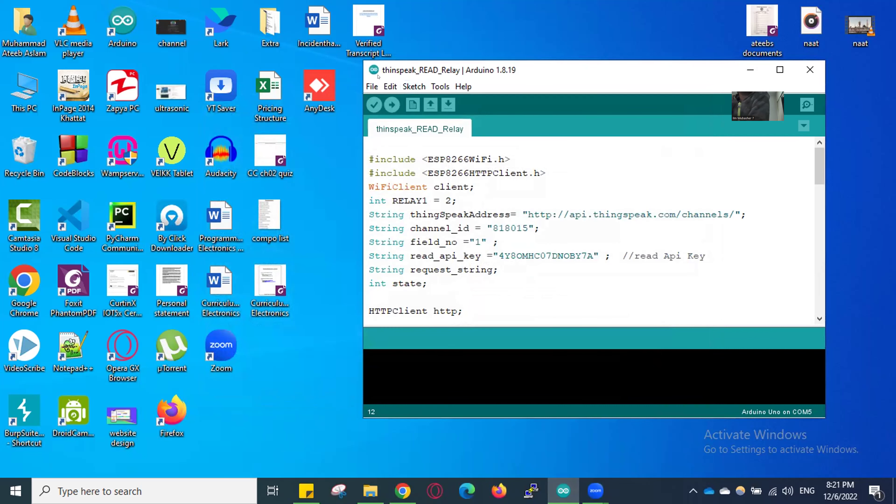
Step: Reopen the preferences to show where the Additional Boards Manager URLs setting is, and dismiss them without saving
left_click(372, 86)
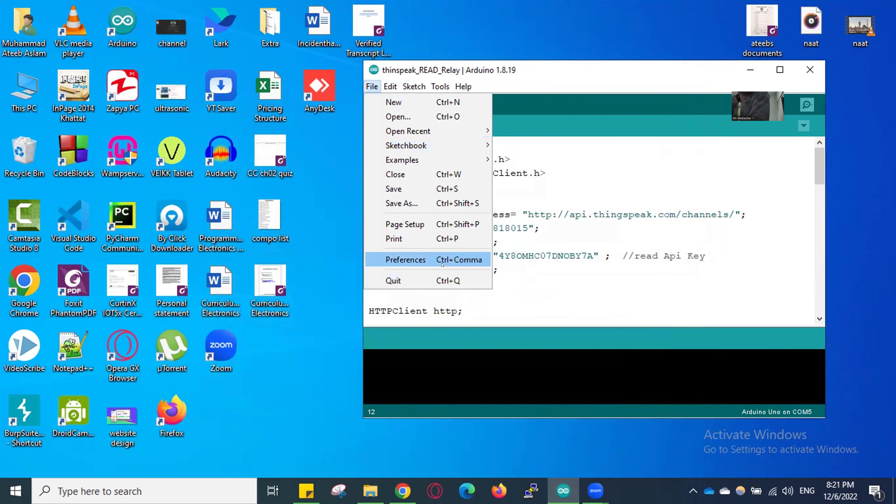
left_click(391, 261)
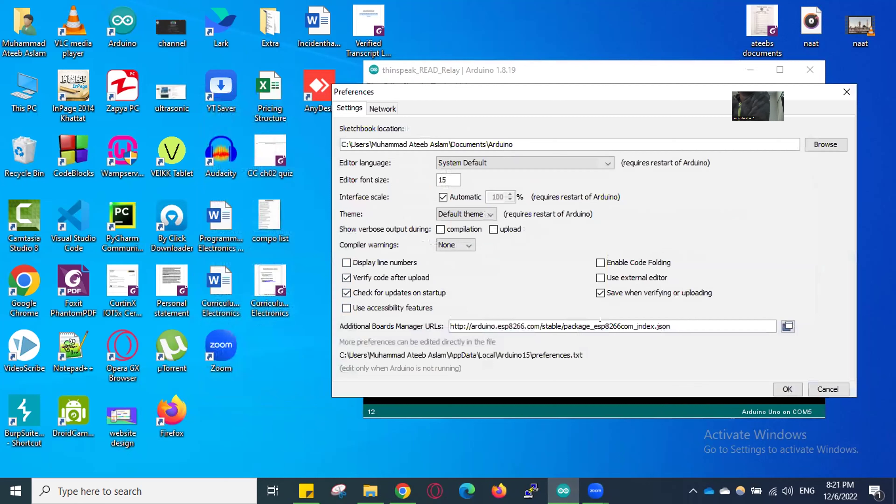
key("ctrl+a")
left_click(550, 325)
key("ctrl+a")
left_click(551, 321)
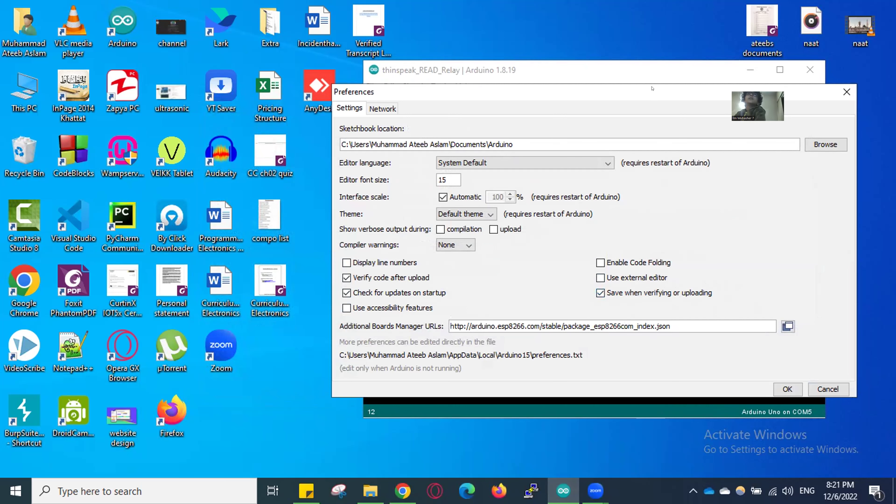
left_click_drag(652, 88, 508, 110)
key("Escape")
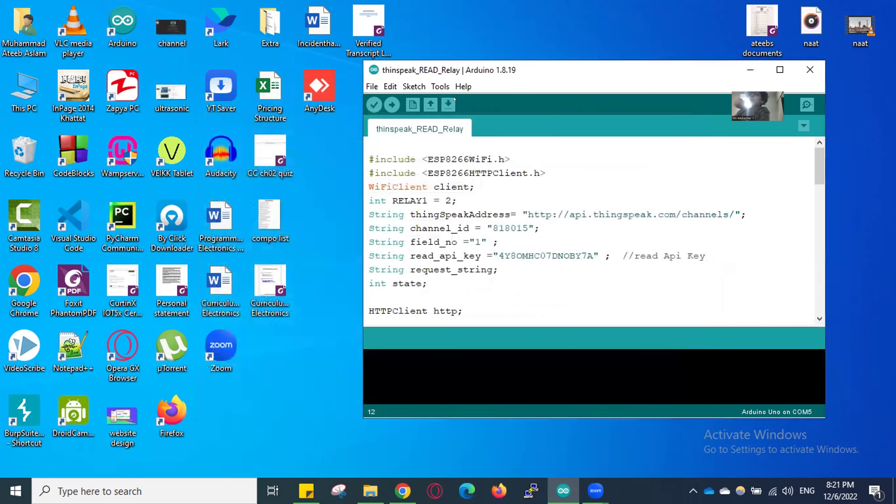
Step: Open the Boards Manager to view the list of board packages, and close it without installing anything
left_click(433, 87)
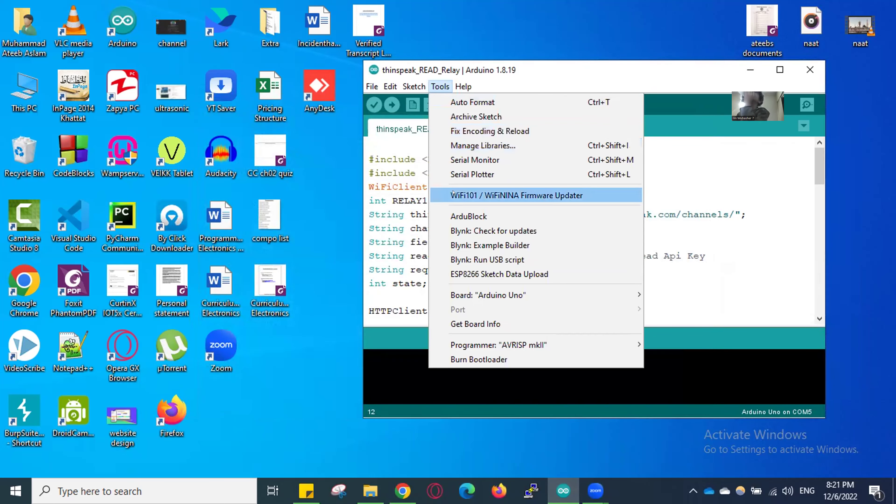
mouse_move(578, 292)
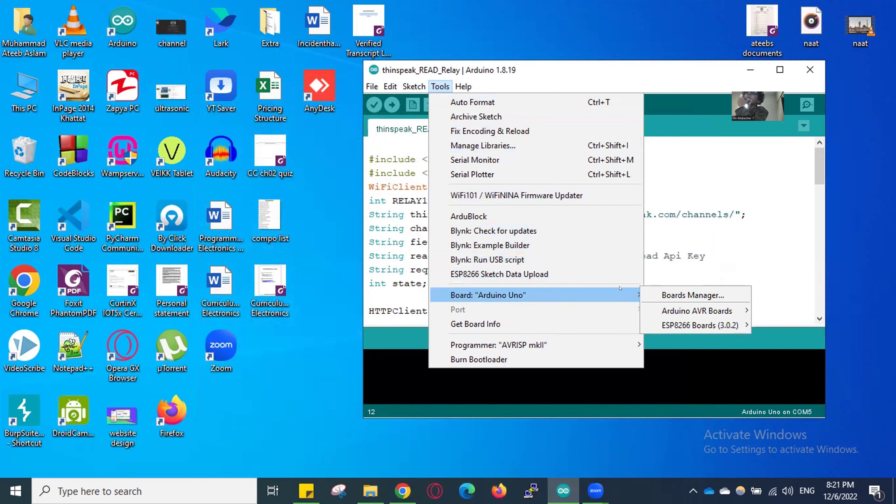
left_click(704, 296)
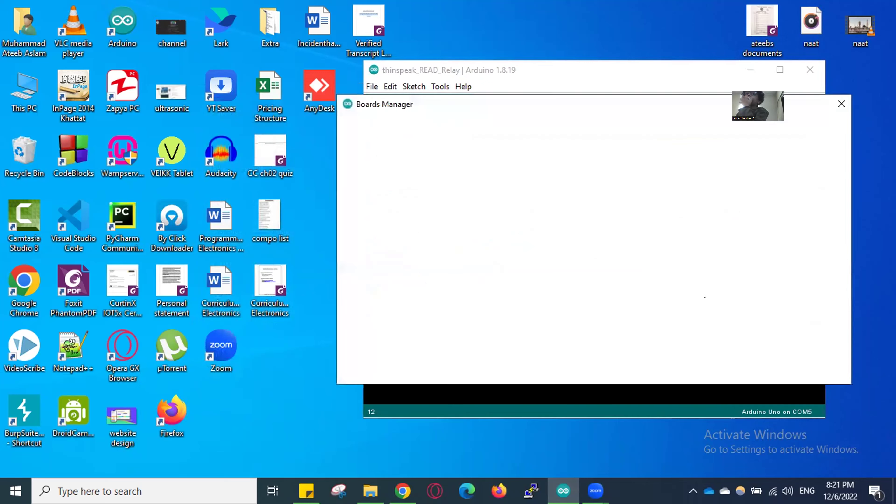
mouse_move(568, 149)
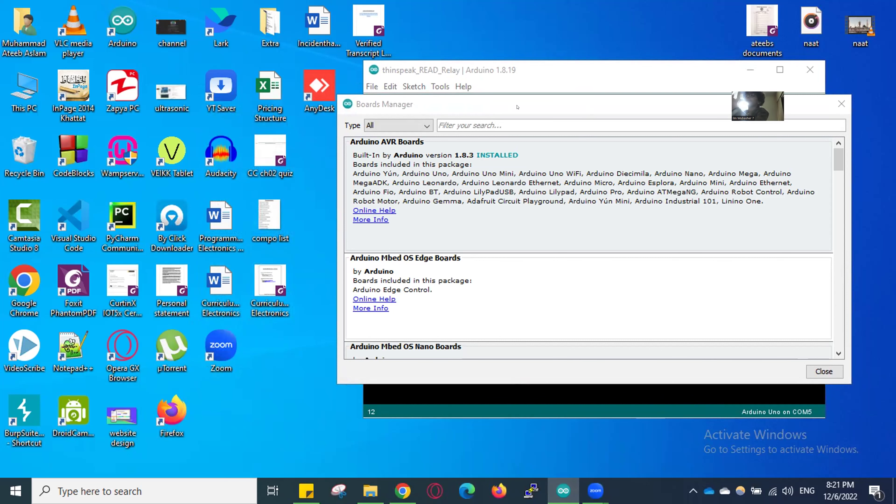
left_click_drag(517, 106, 297, 106)
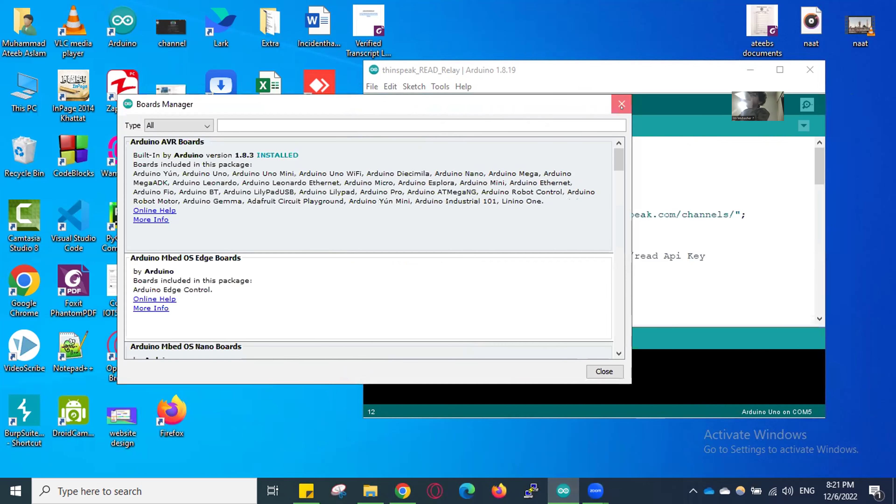
left_click(621, 105)
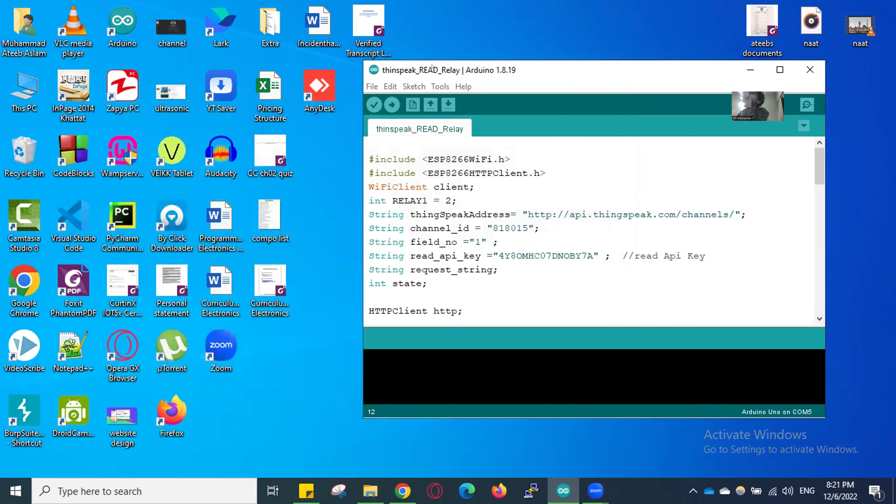
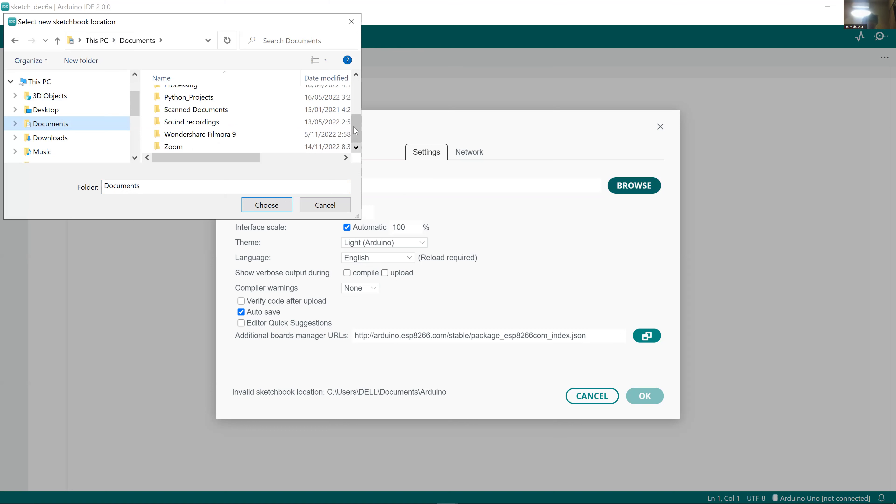
Step: Create a folder named Arduino in Documents, choose it as the sketchbook location, and save the preferences
left_click(356, 75)
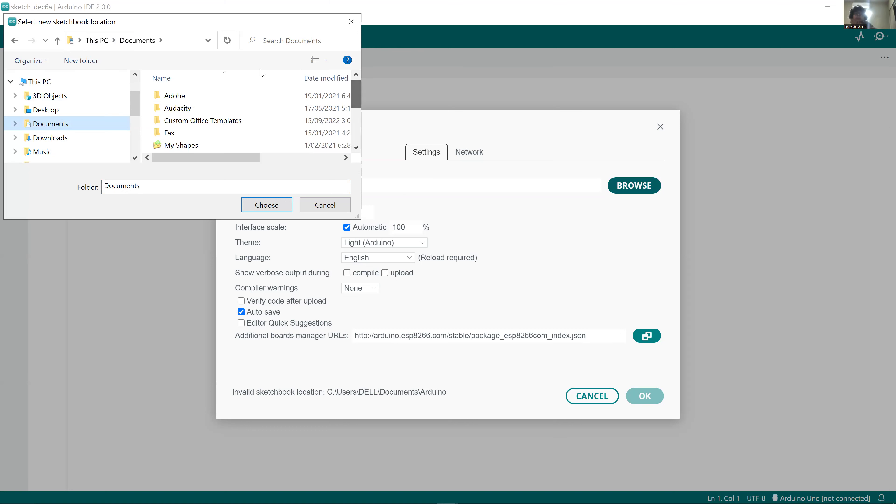
left_click(85, 62)
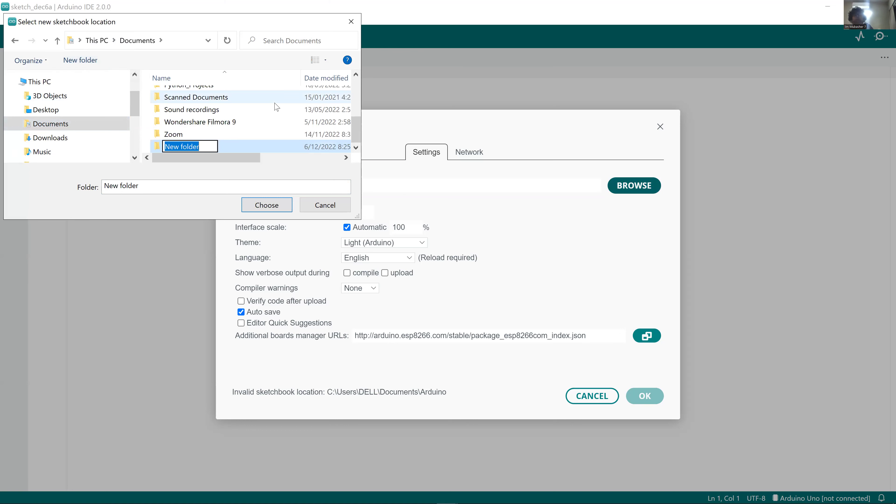
type("Arduino")
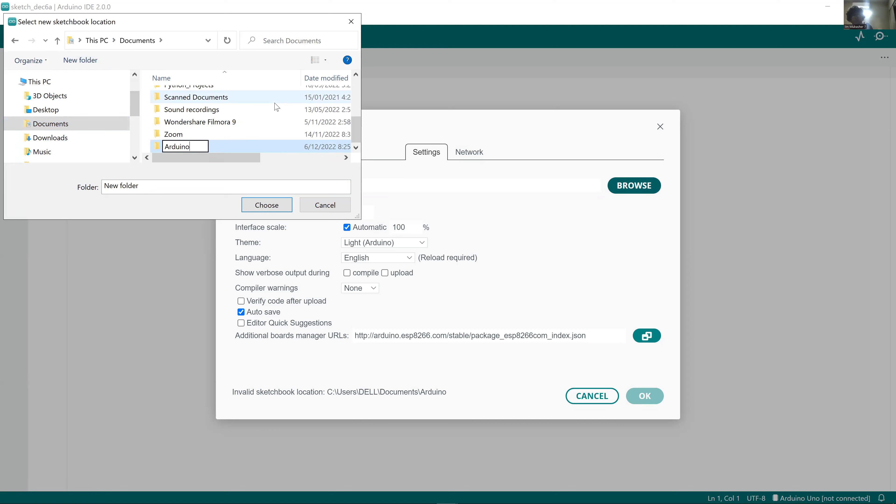
left_click(238, 150)
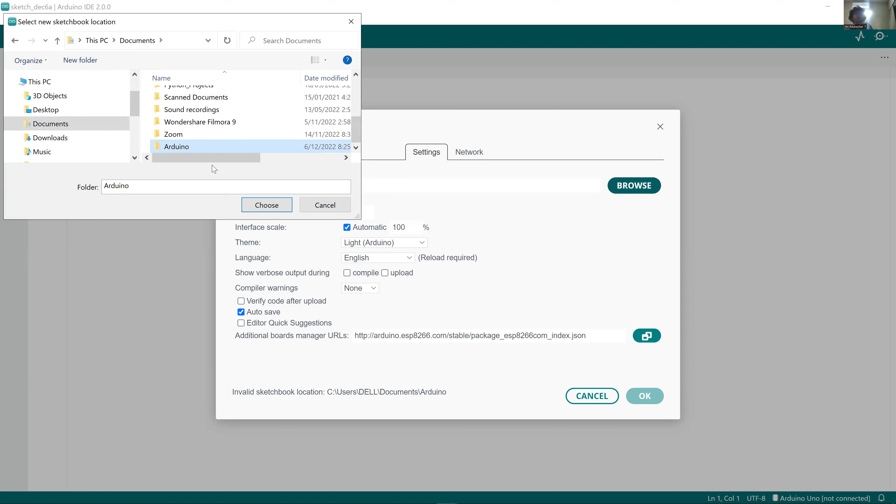
left_click(266, 205)
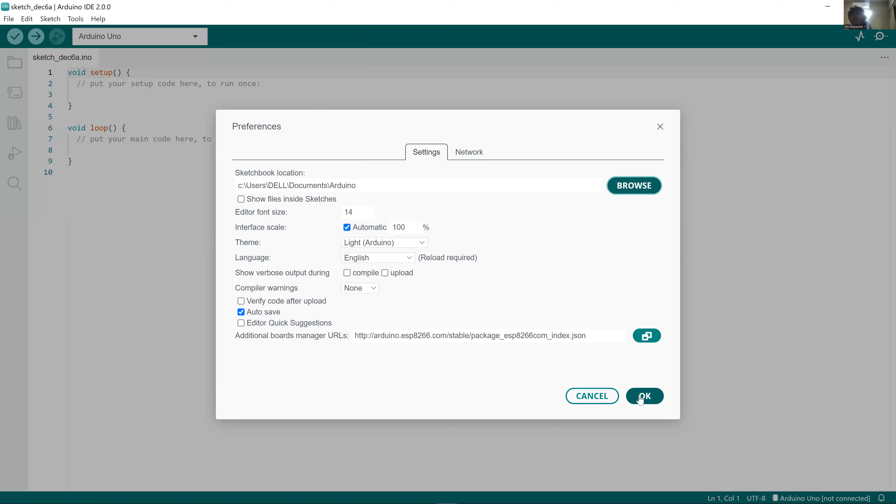
left_click(640, 397)
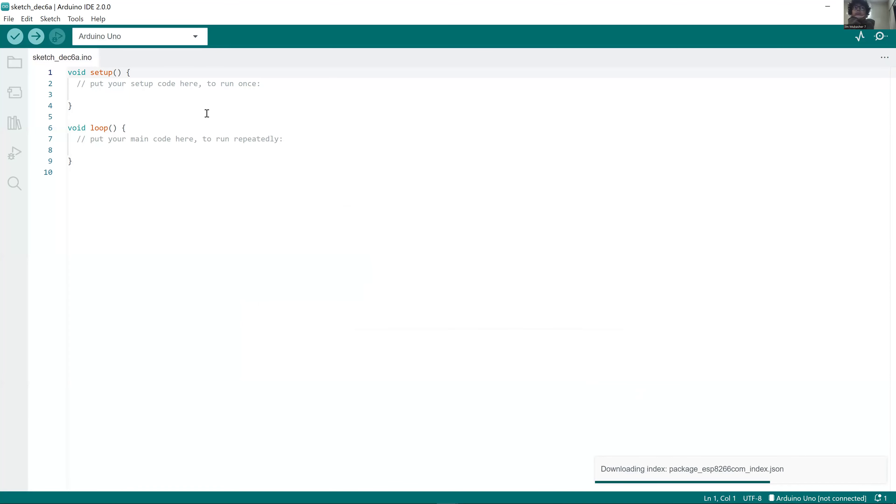
Step: Search the Boards Manager for "esp" and install version 3.0.2 of the esp8266 package by ESP8266 Community
left_click(74, 19)
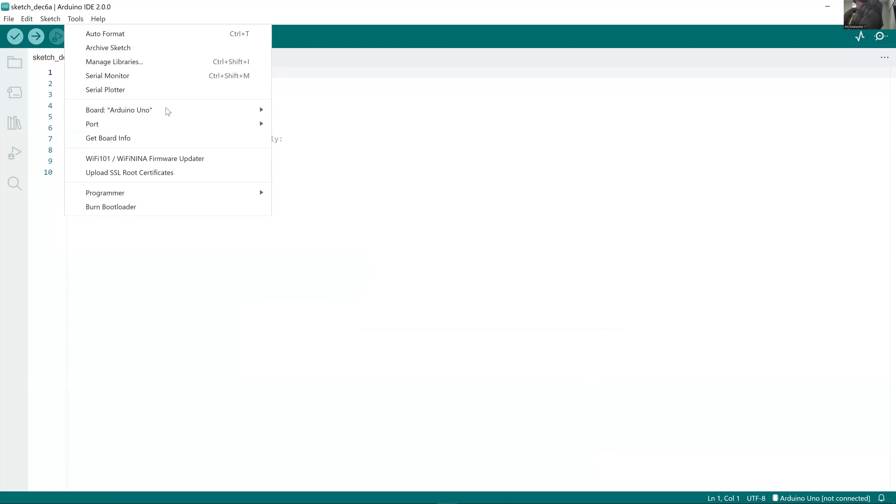
mouse_move(167, 112)
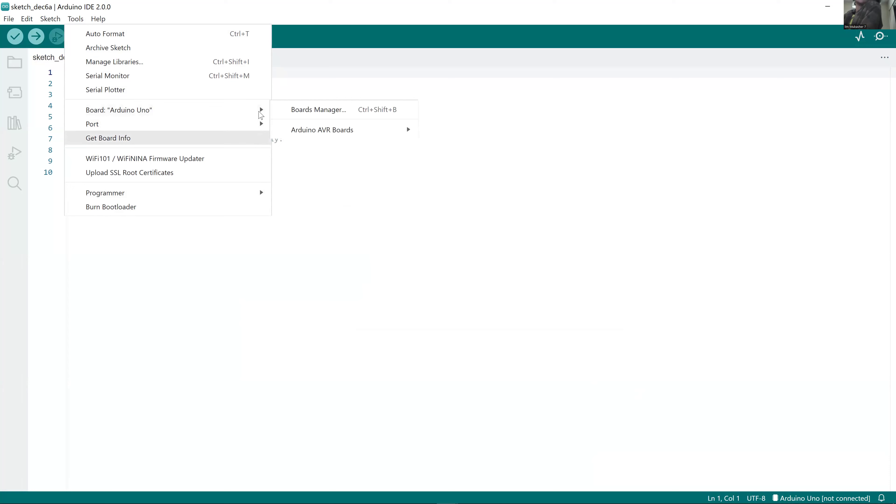
left_click(325, 114)
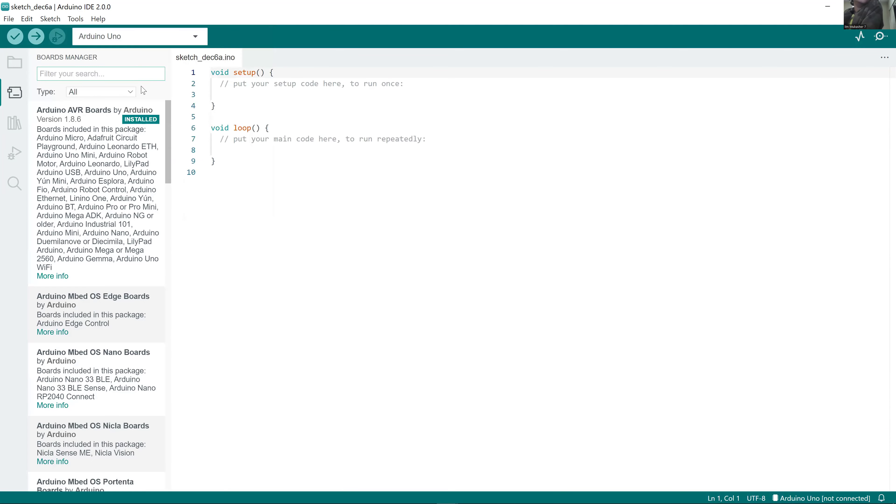
mouse_move(129, 120)
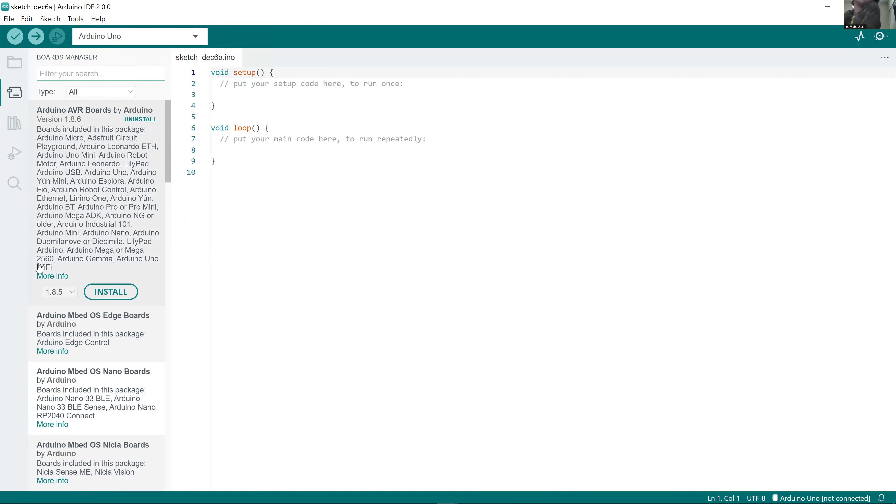
type("esp")
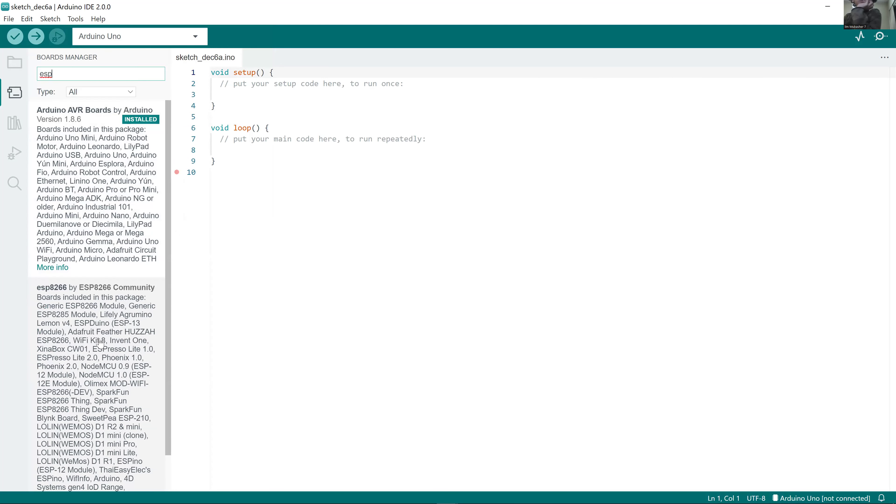
scroll(81, 221, "down", 3)
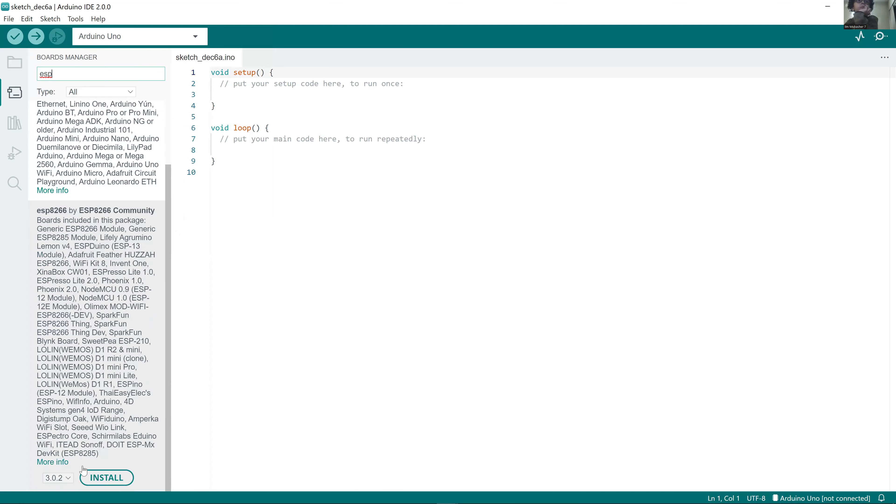
left_click(100, 479)
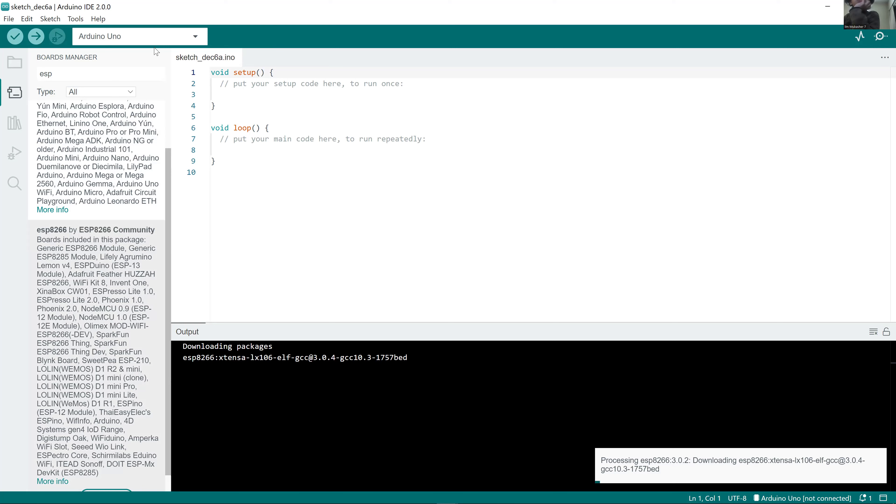
left_click(121, 36)
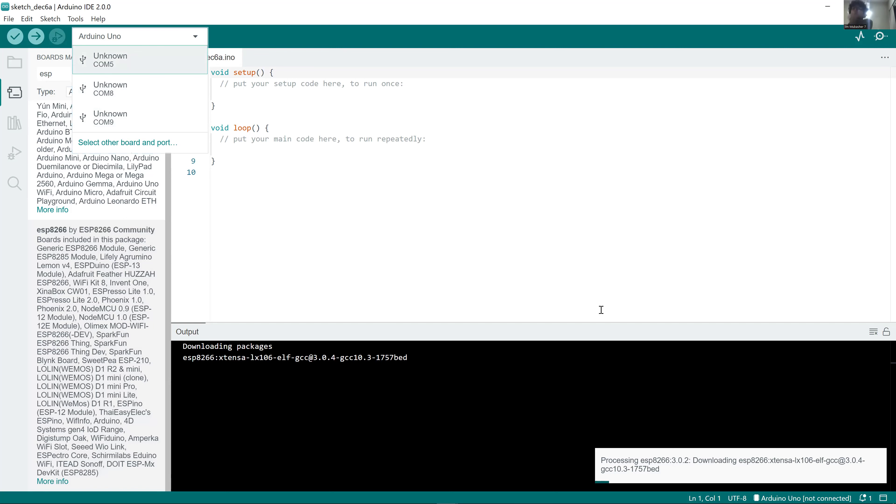
key("Return")
key("Escape")
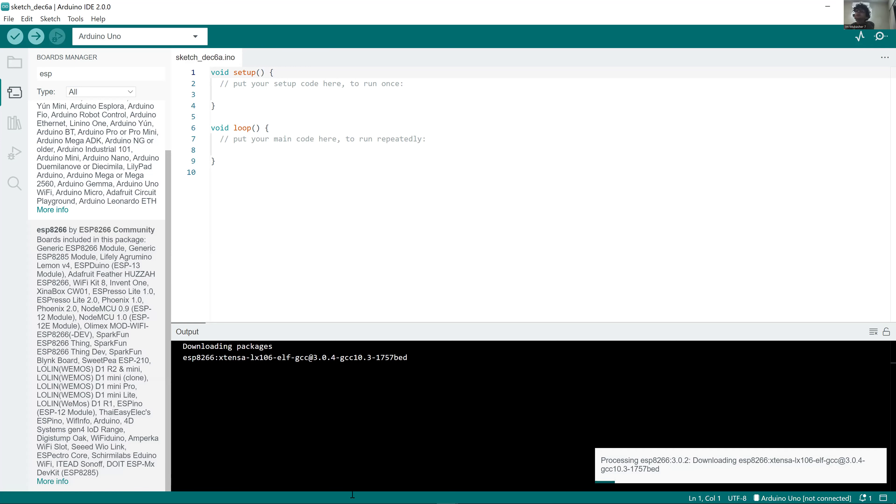
mouse_move(432, 487)
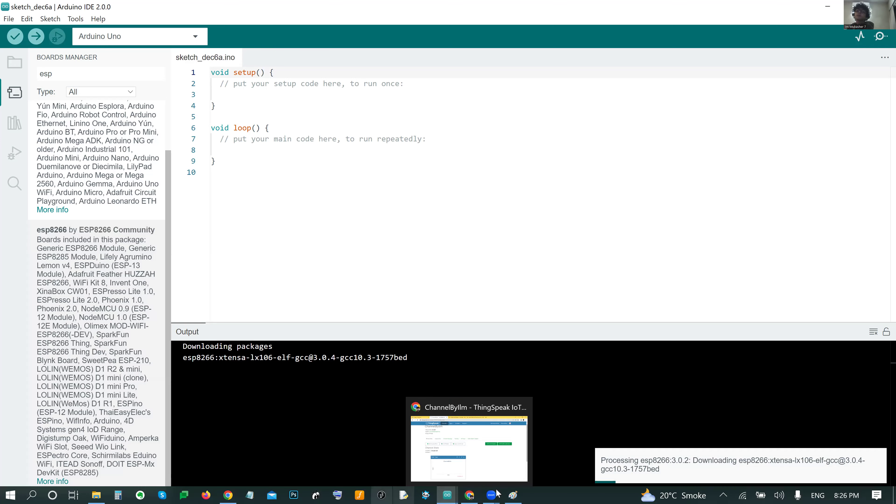
mouse_move(514, 494)
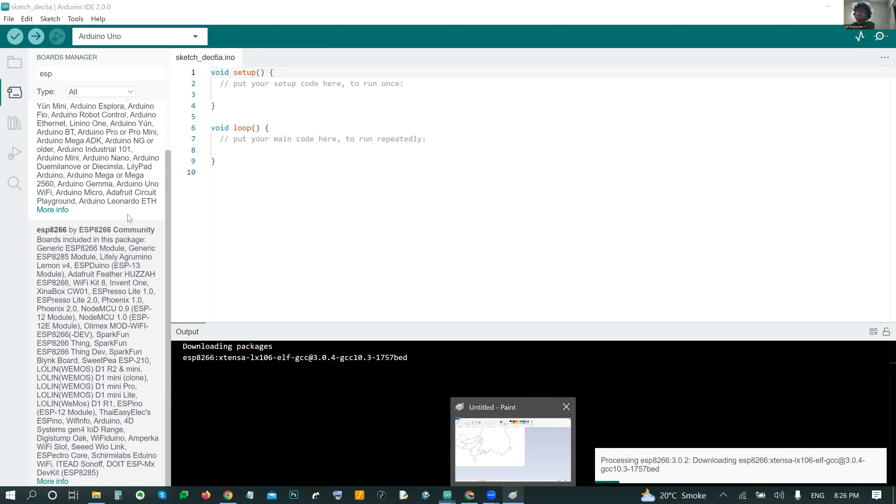
Step: Return to the sketch_dec6a window and view the board families available for selection while the esp8266 package downloads
key("alt+Tab")
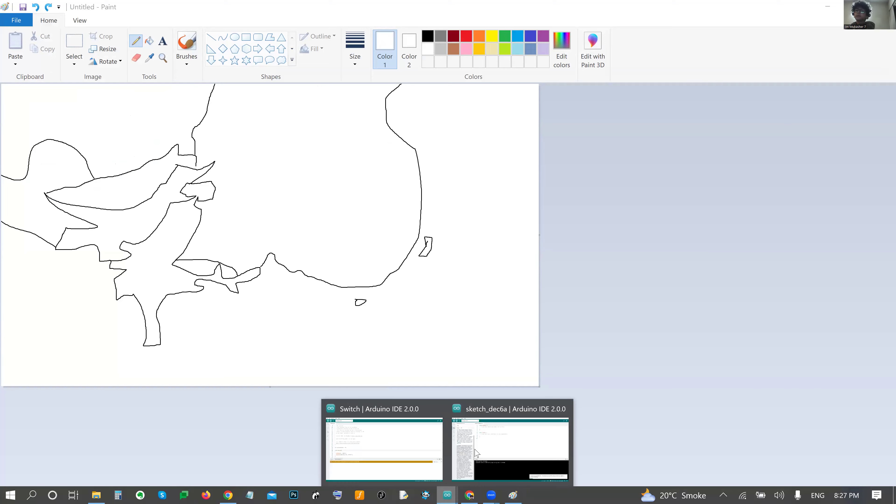
left_click(476, 453)
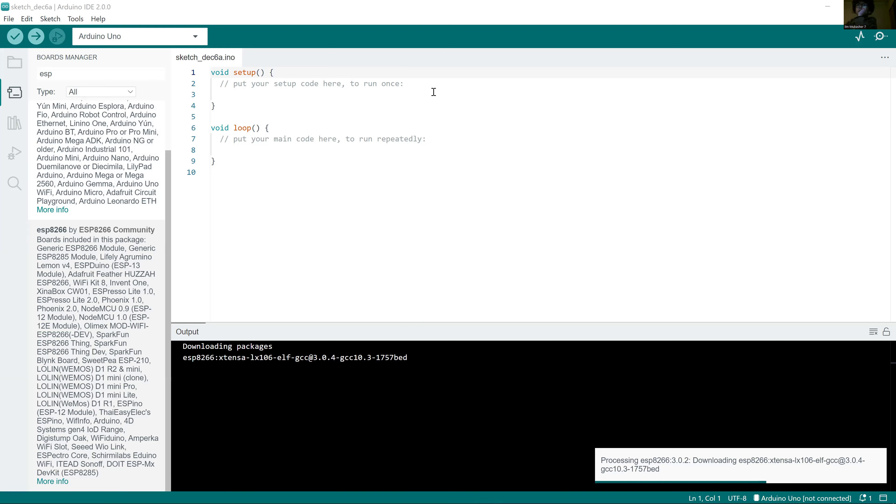
mouse_move(80, 211)
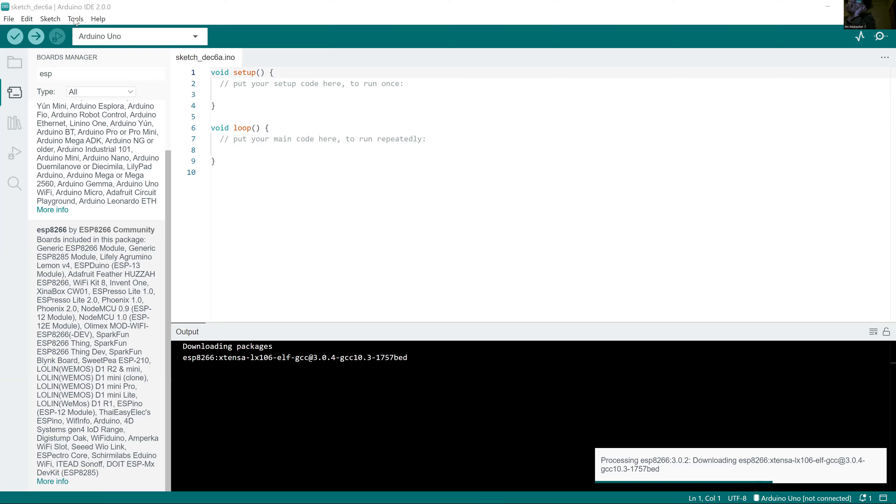
left_click(75, 19)
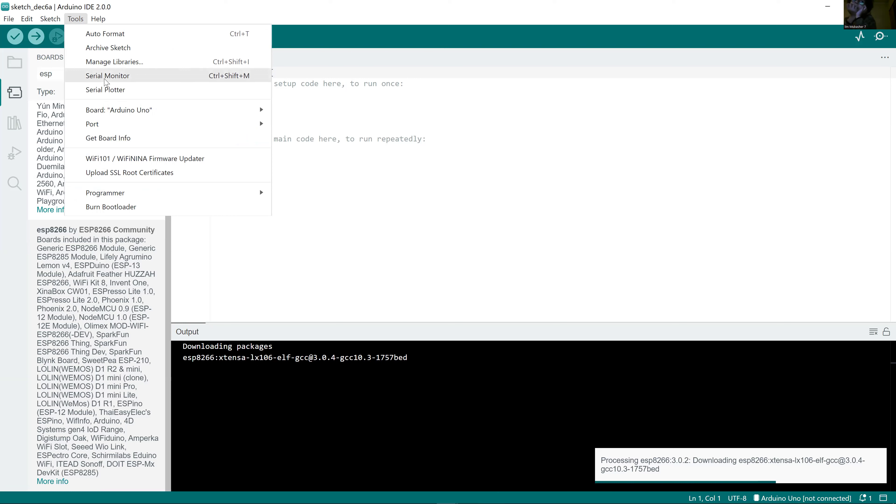
mouse_move(158, 112)
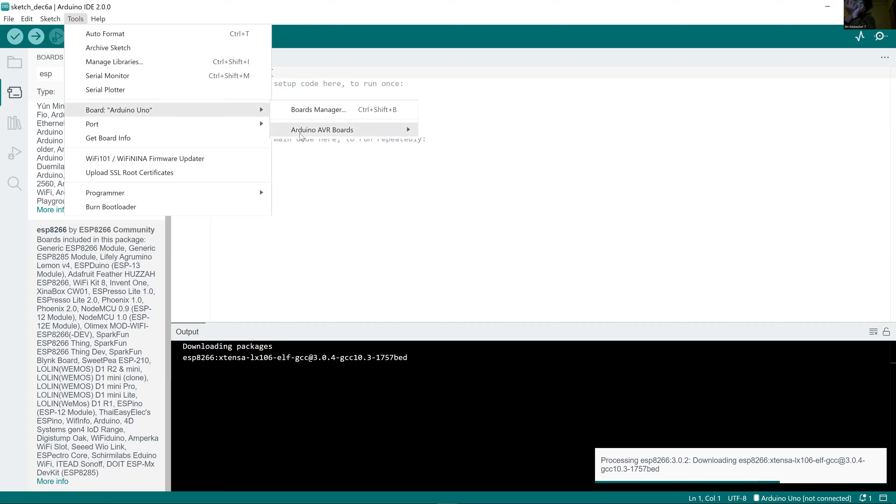
mouse_move(300, 136)
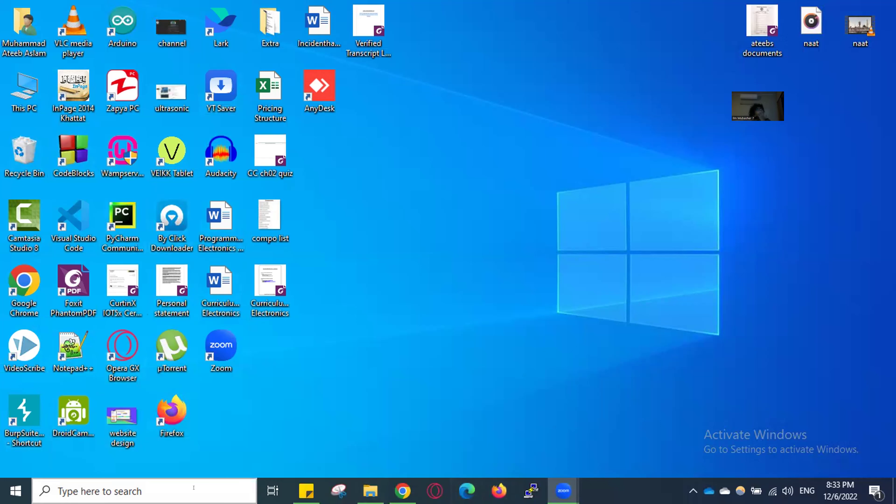
Step: Search Windows for "arduino", launch the Arduino app, and reposition the thinspeak_READ_Relay window on the desktop
left_click(106, 491)
type("arduino")
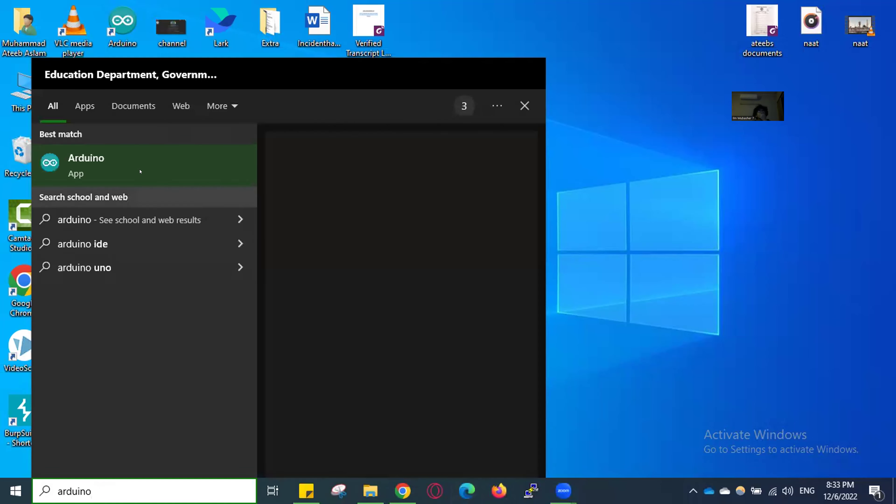
left_click(140, 171)
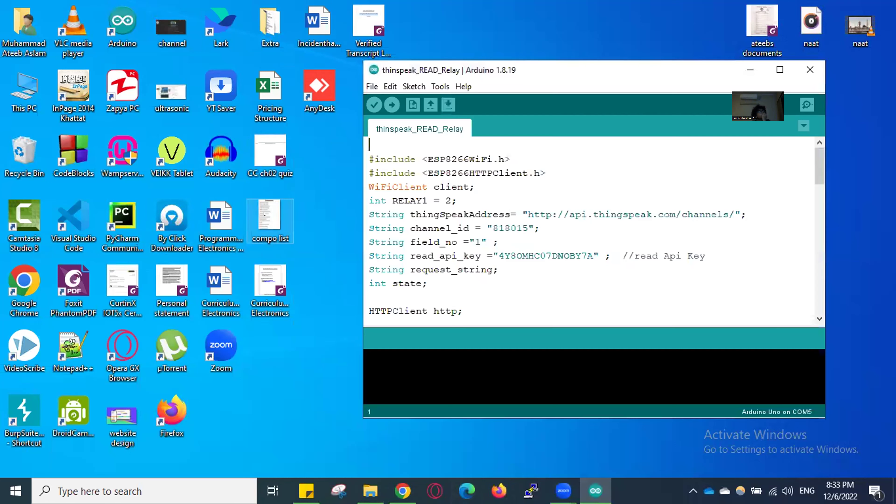
left_click_drag(601, 77, 540, 101)
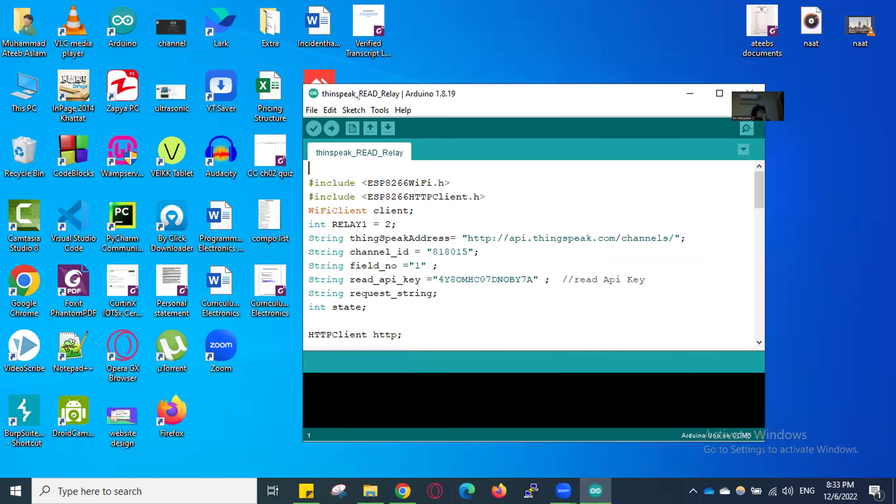
Step: Set the board to LOLIN(WEMOS) D1 mini Pro from the ESP8266 Boards (3.0.2) group
left_click(380, 110)
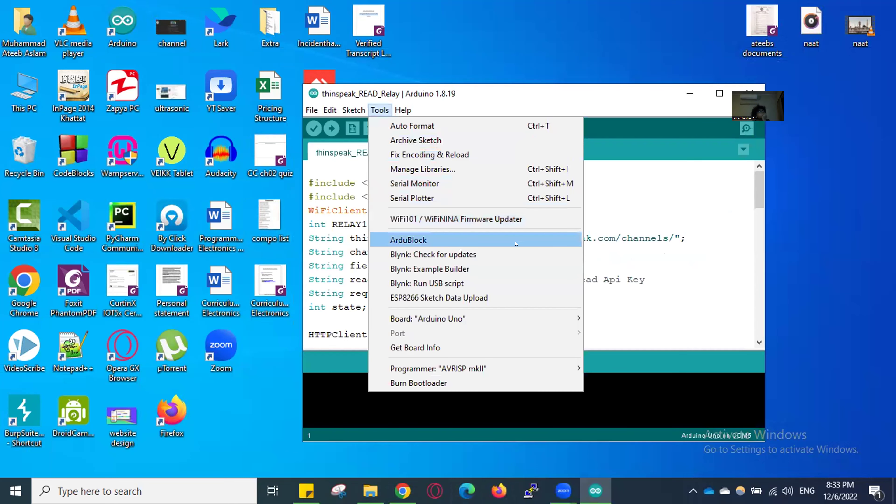
mouse_move(441, 319)
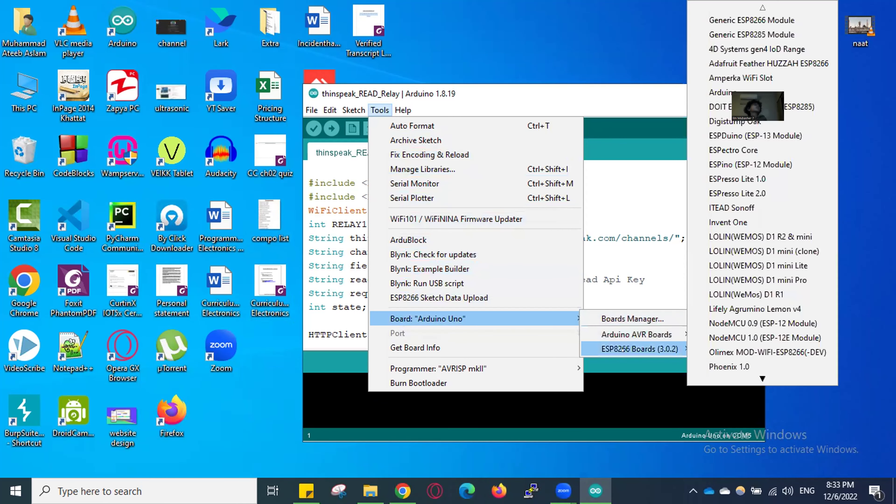
mouse_move(558, 318)
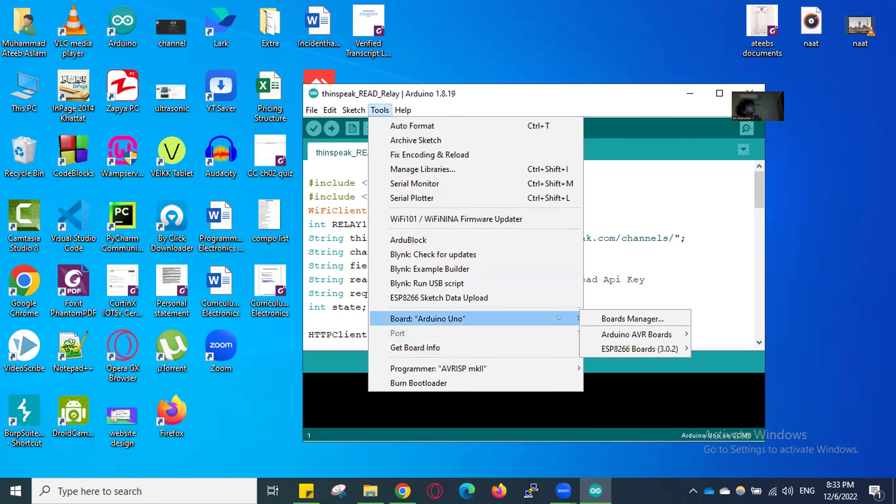
mouse_move(601, 341)
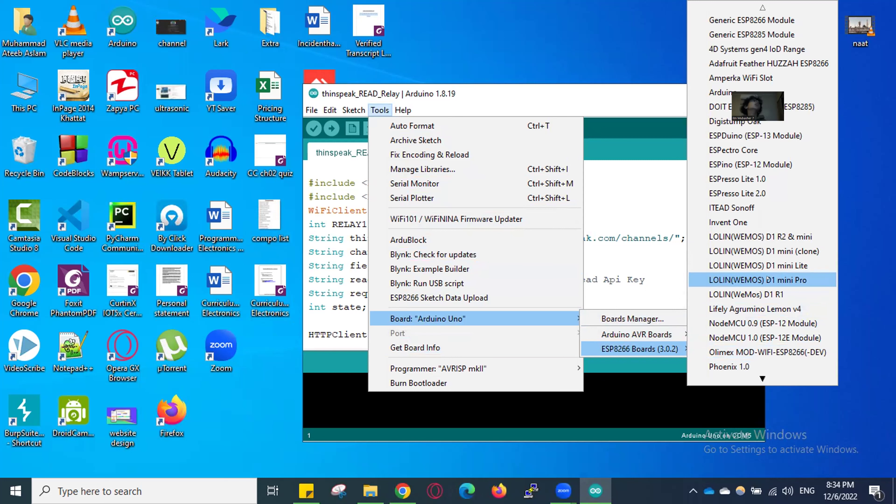
left_click(745, 279)
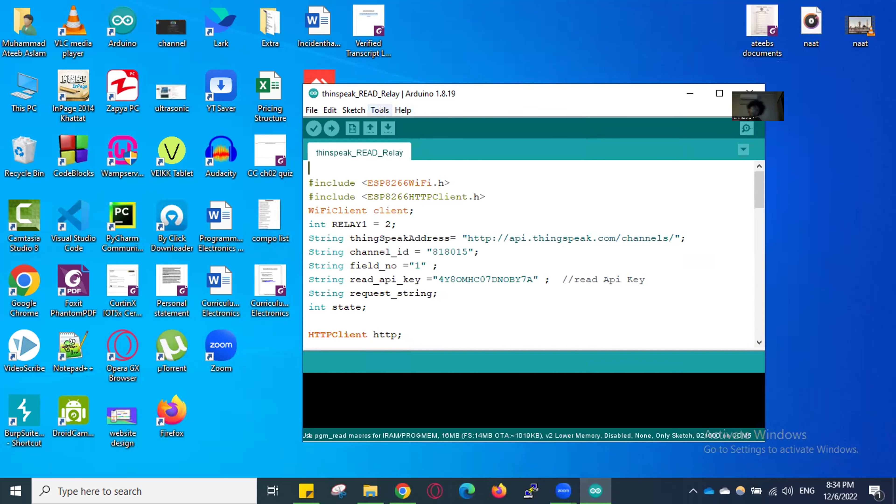
Step: Review the selected board and its configuration options without changing any of them
left_click(380, 110)
mouse_move(453, 244)
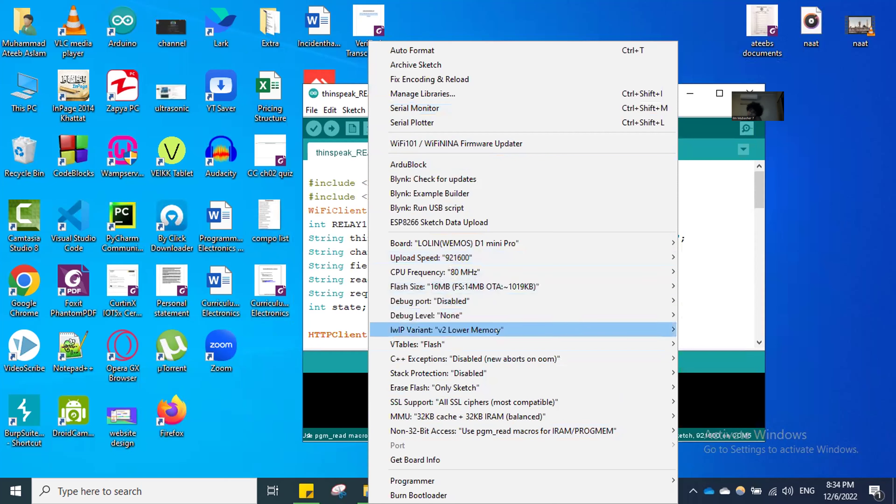
mouse_move(413, 244)
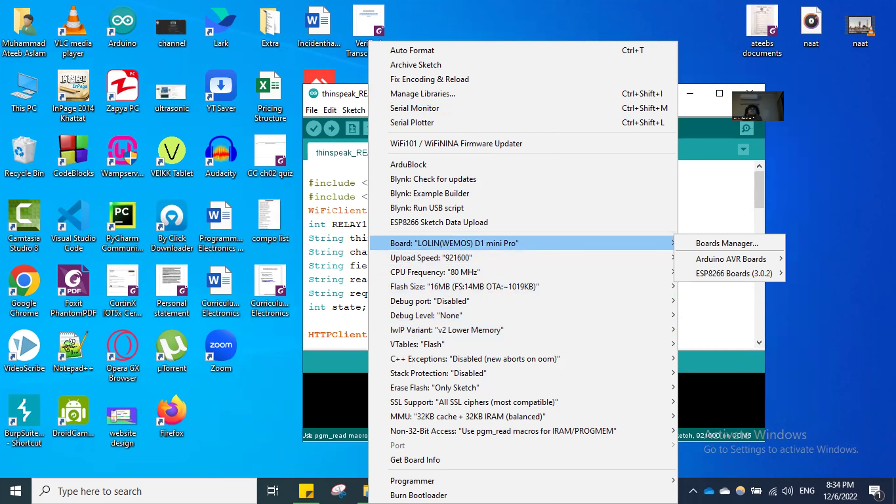
left_click(341, 223)
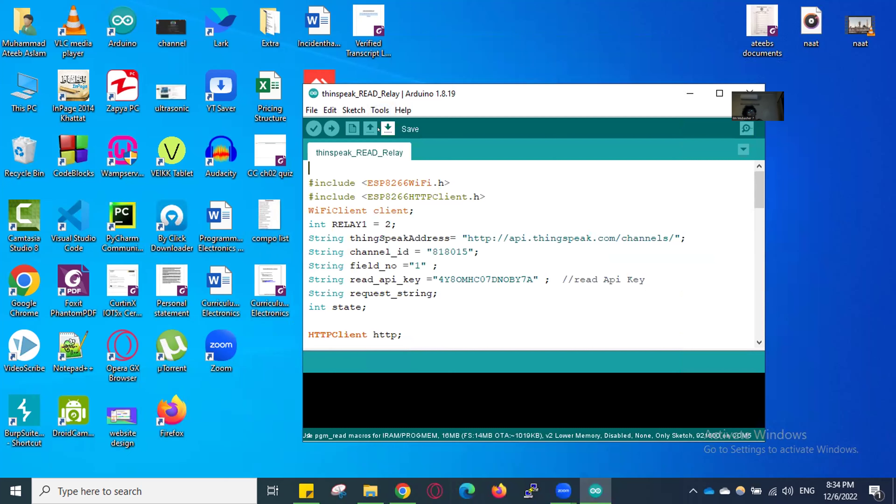
Step: Open the built-in Blink example from 01.Basics and bring its setup and loop functions into view
left_click(308, 110)
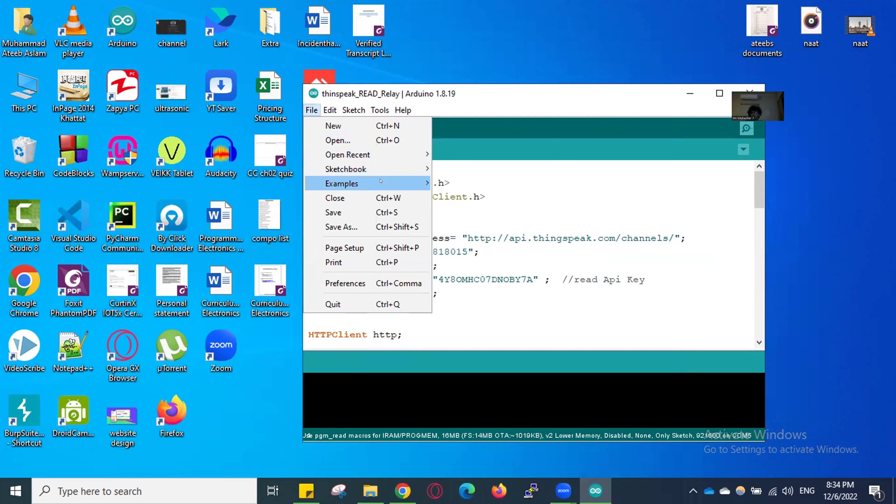
mouse_move(380, 181)
mouse_move(596, 169)
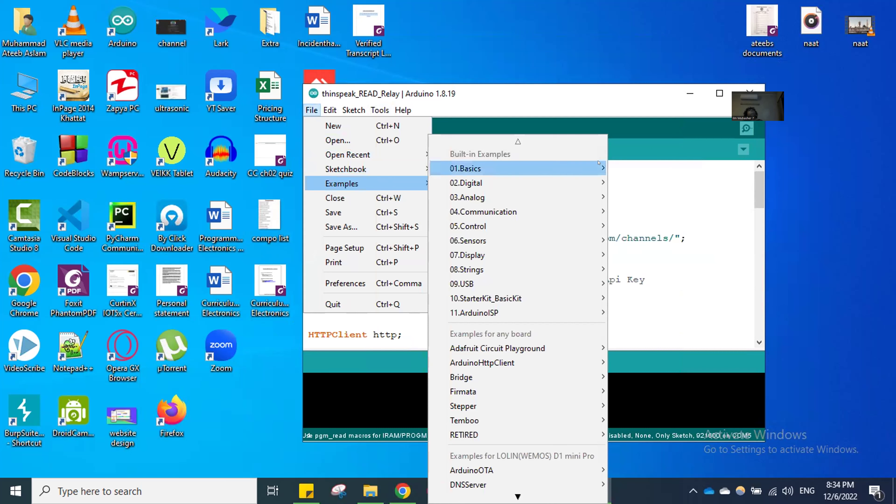
left_click(634, 198)
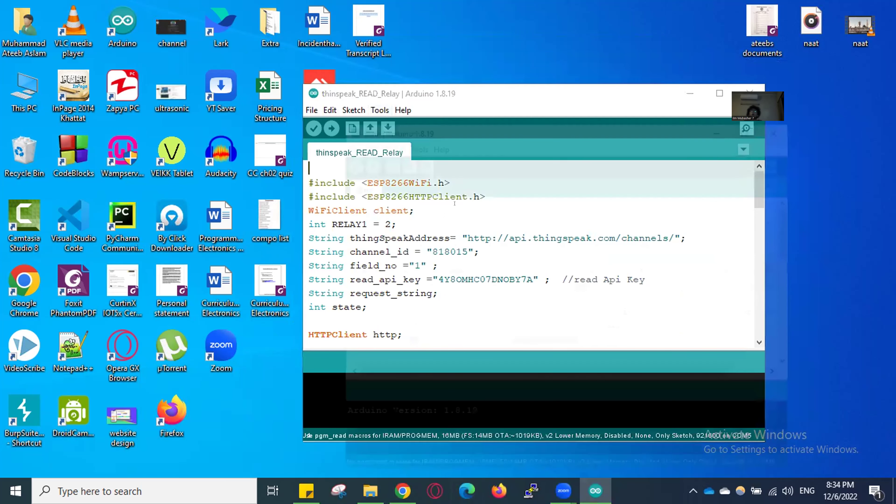
left_click_drag(791, 222, 790, 330)
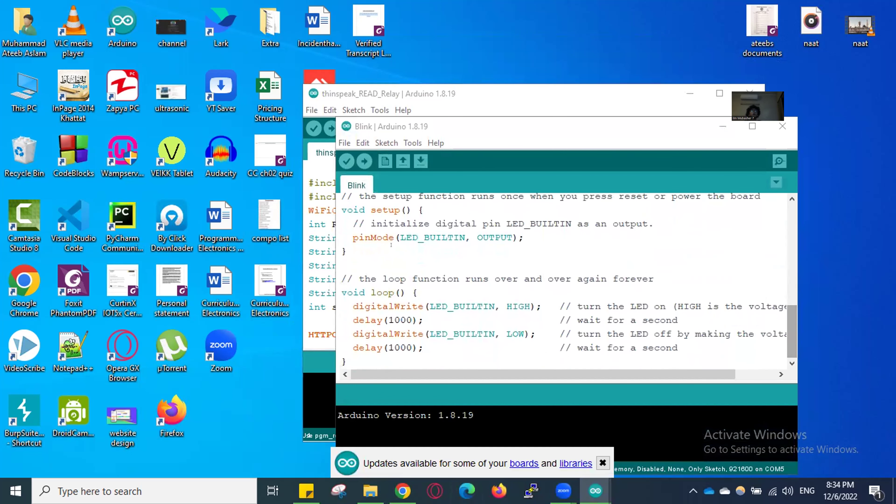
Step: Replace LED_BUILTIN with 9 in Blink's pinMode and HIGH digitalWrite calls, and add an empty // comment after the pinMode statement
double_click(422, 236)
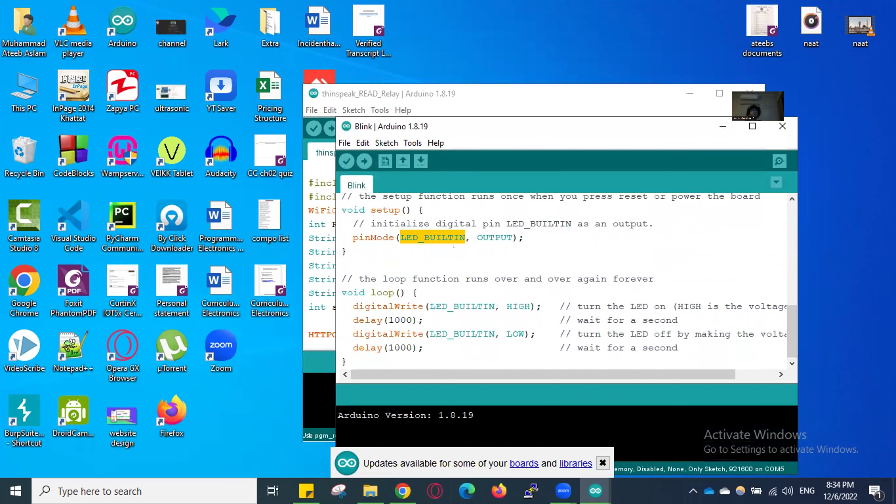
type("9")
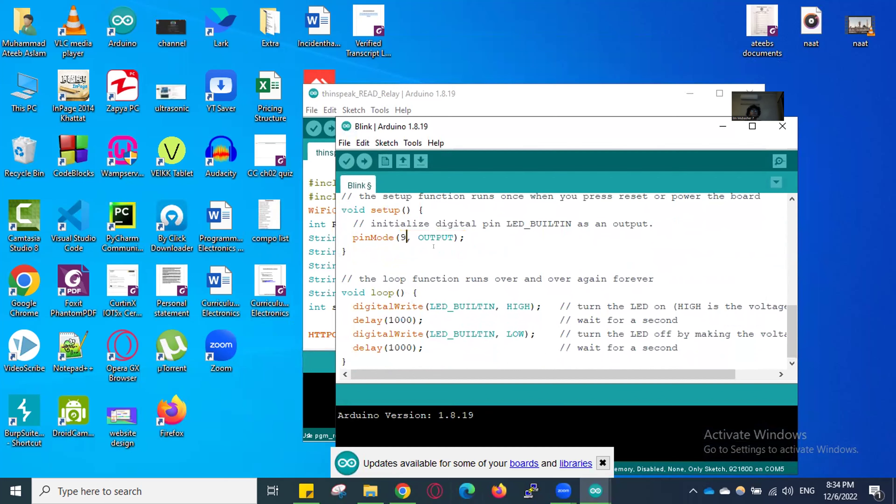
double_click(448, 306)
type("9")
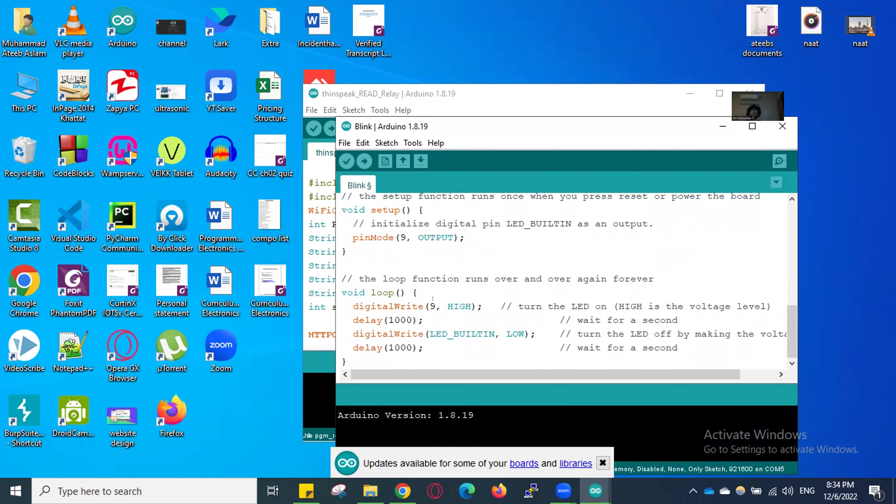
left_click(476, 236)
type("//")
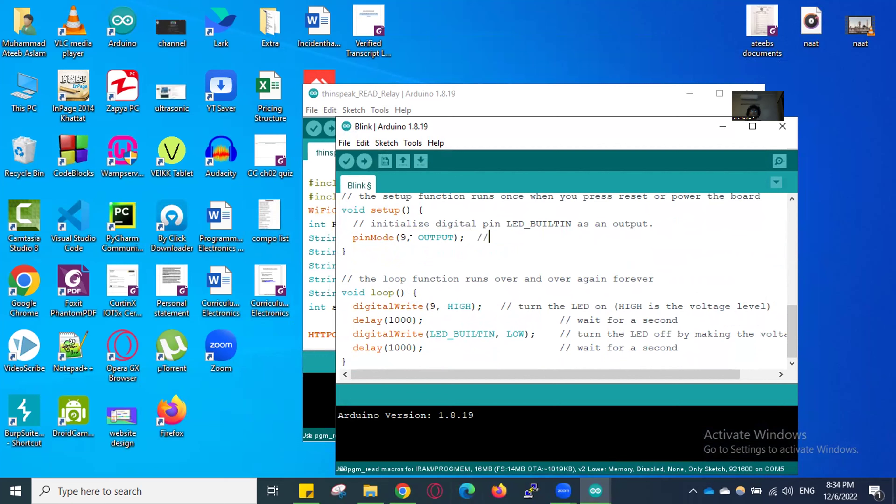
Step: Switch to Chrome to look at the "wemos pro mini" board images for pin labels, and return to the Blink sketch
left_click(400, 236)
left_click(402, 491)
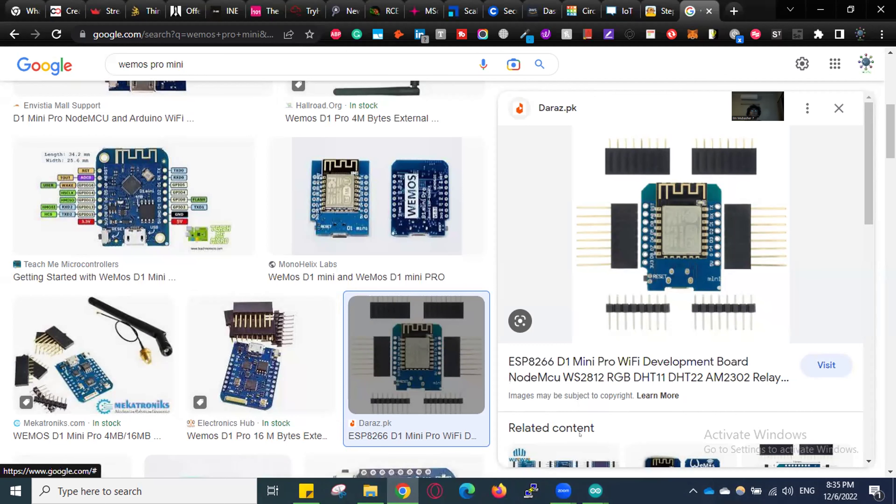
mouse_move(596, 491)
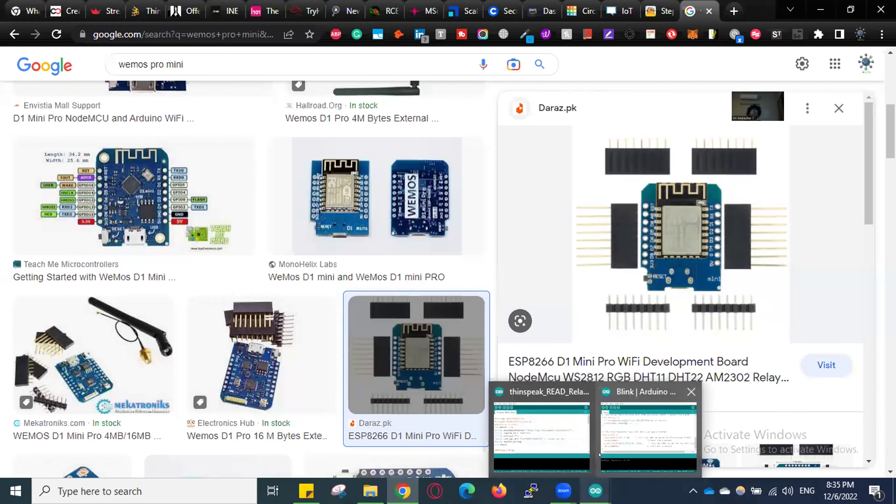
left_click(605, 458)
Step: Set the pin to D4 in the pinMode call and in both digitalWrite calls of the Blink sketch
double_click(403, 237)
type("D4")
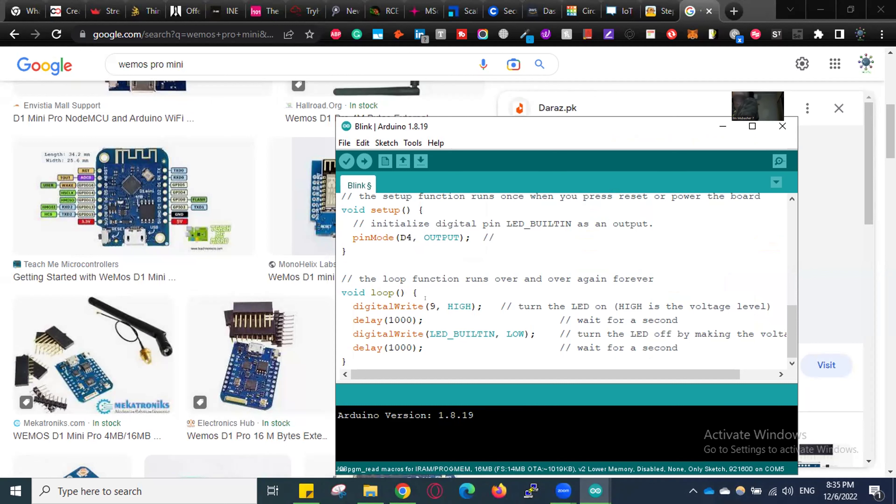
key("shift+Left")
type("D4")
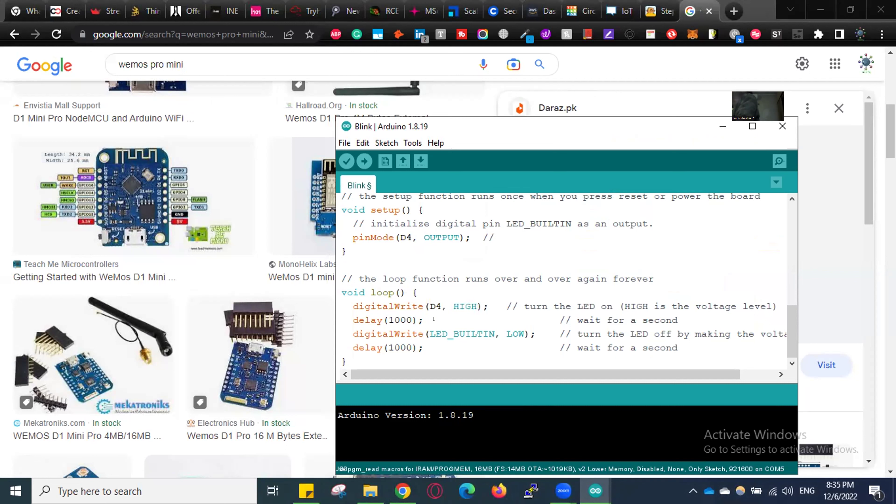
key("Down")
key("ctrl+Left")
key("ctrl+shift+Right")
type("D4")
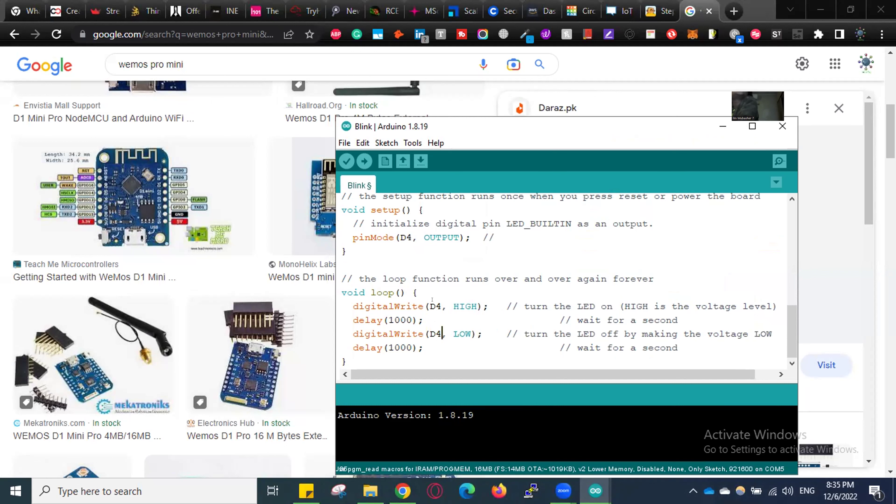
Step: Highlight the D4 argument in the pinMode call to point out the pin name, and shift the Blink window for visibility
key("Up")
key("ctrl+shift+Left")
double_click(406, 237)
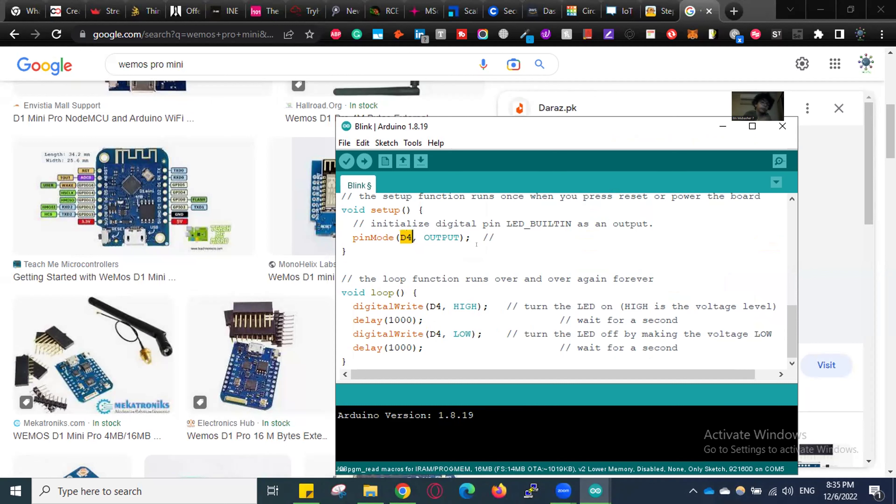
left_click(419, 237)
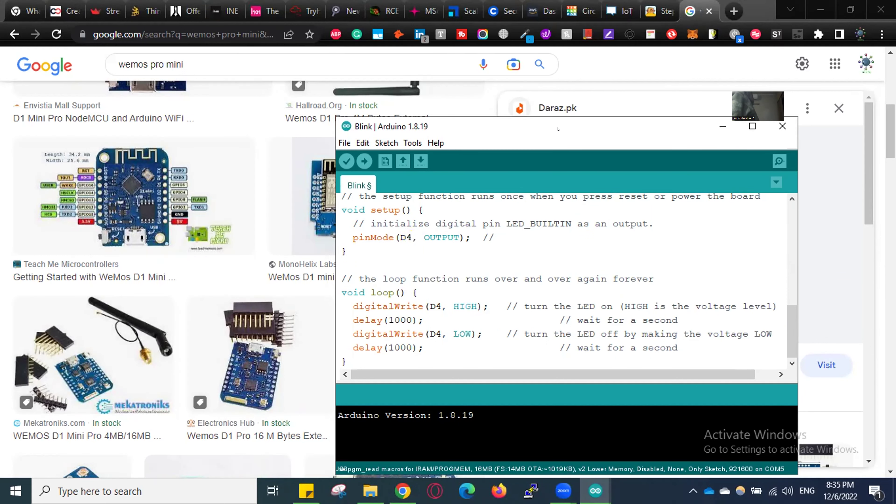
left_click_drag(557, 129, 505, 120)
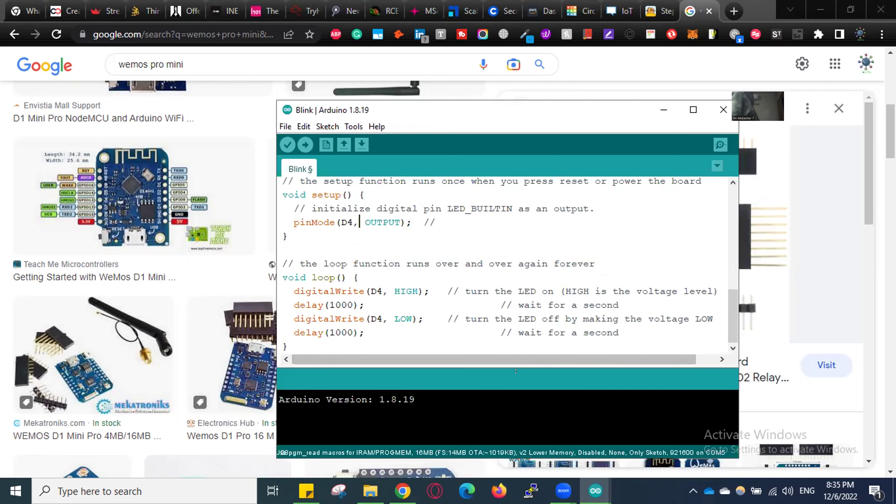
mouse_move(732, 317)
left_mouse_down()
mouse_move(731, 290)
mouse_move(725, 314)
left_mouse_up()
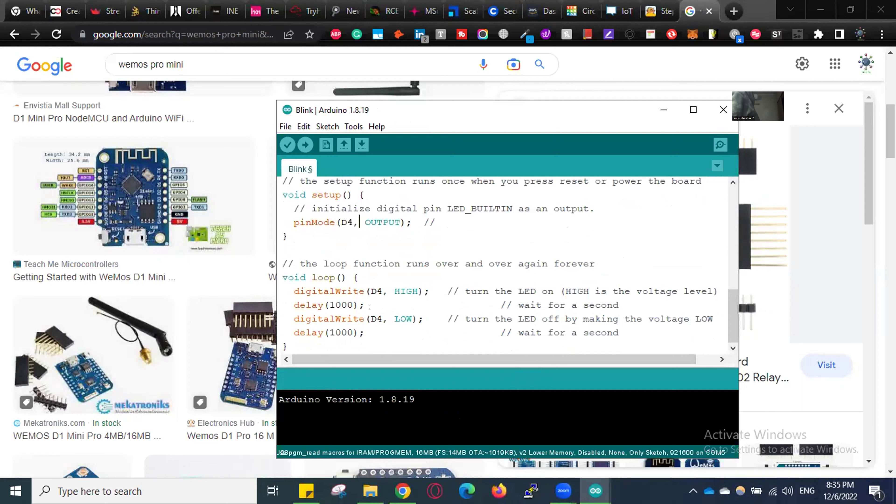
key("shift+Left")
key("shift+Left")
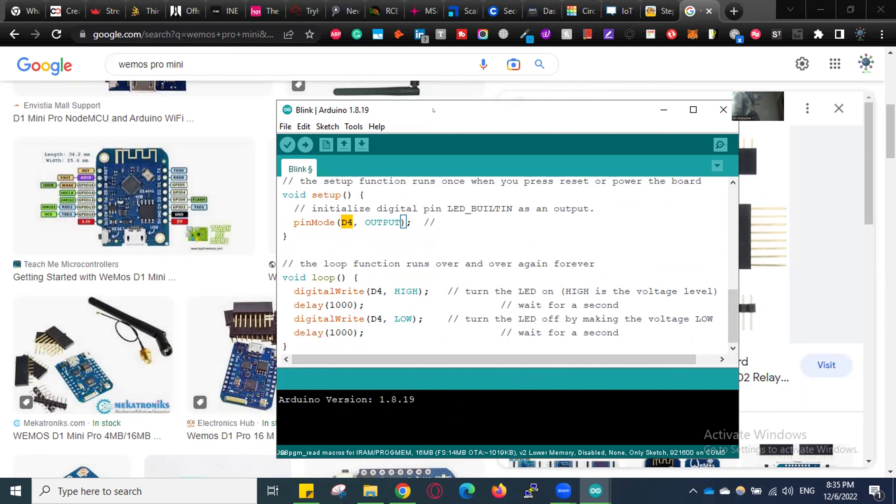
Step: Shift the Blink window slightly aside and highlight the setup code around the pinMode statement to point it out
left_click_drag(432, 118, 450, 118)
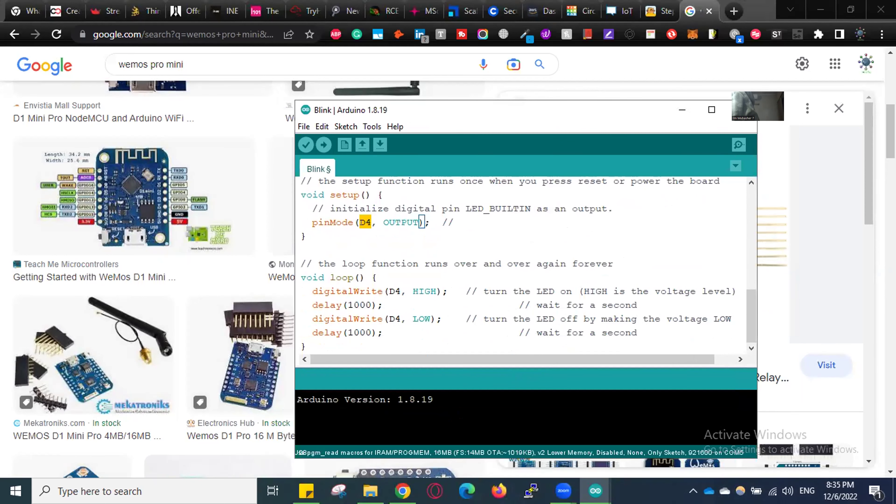
left_click(402, 258)
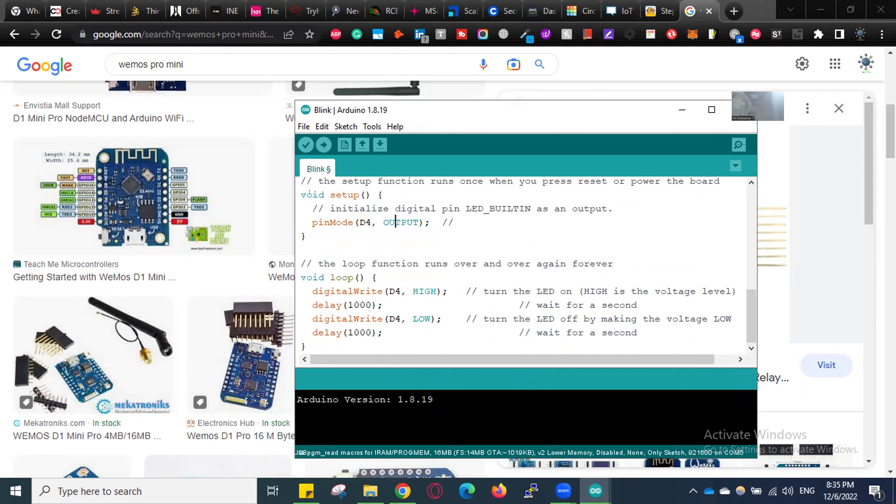
left_click_drag(312, 209, 407, 264)
left_click(444, 296)
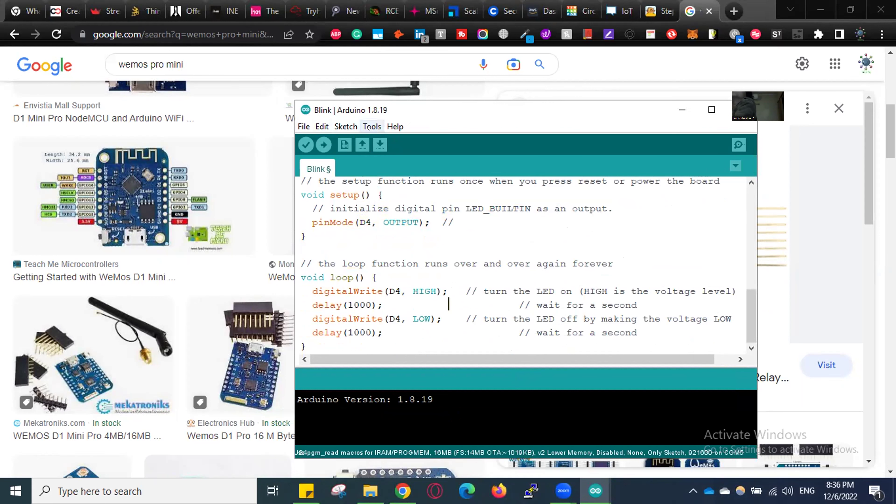
Step: Check which board is selected for the Blink sketch, leaving the selection as it is
left_click(367, 127)
mouse_move(474, 244)
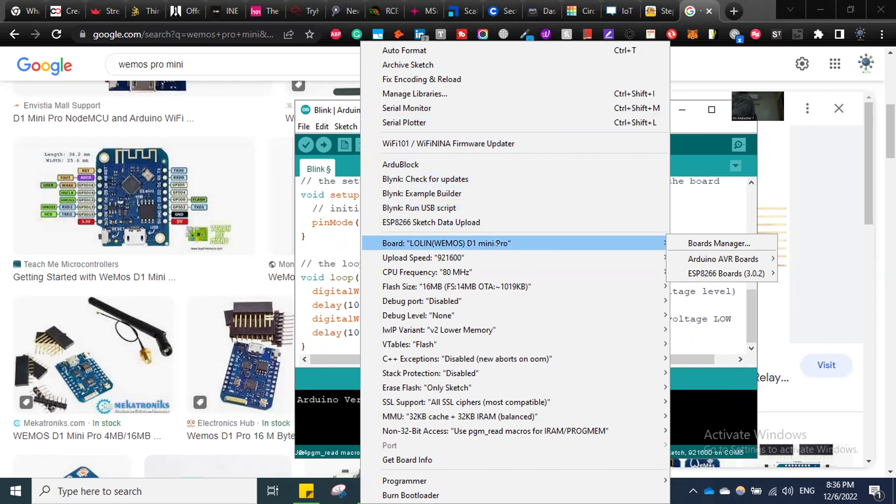
left_click(330, 183)
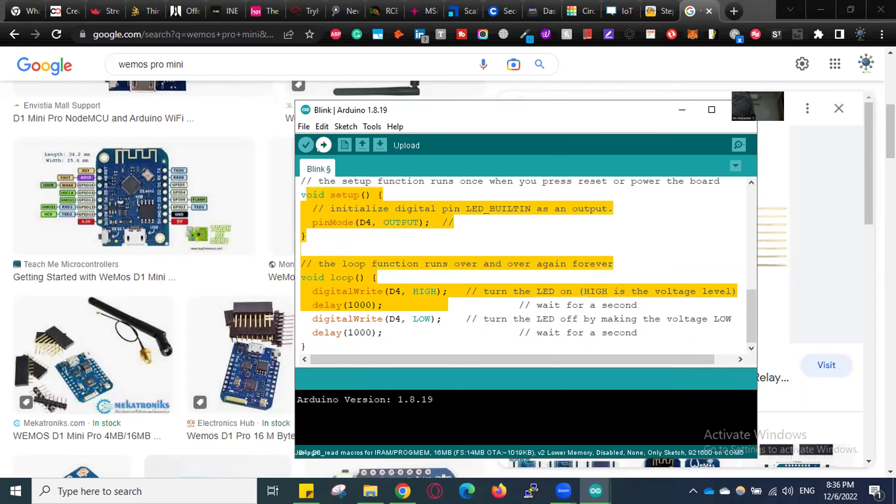
Step: Highlight Blink's entire setup and loop functions to point out the code, and clear the selection
left_click(424, 233)
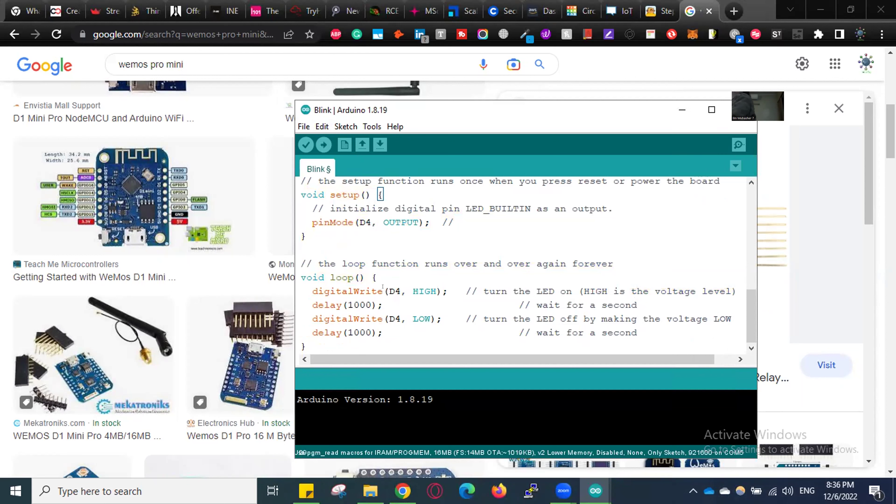
left_click_drag(307, 346, 296, 191)
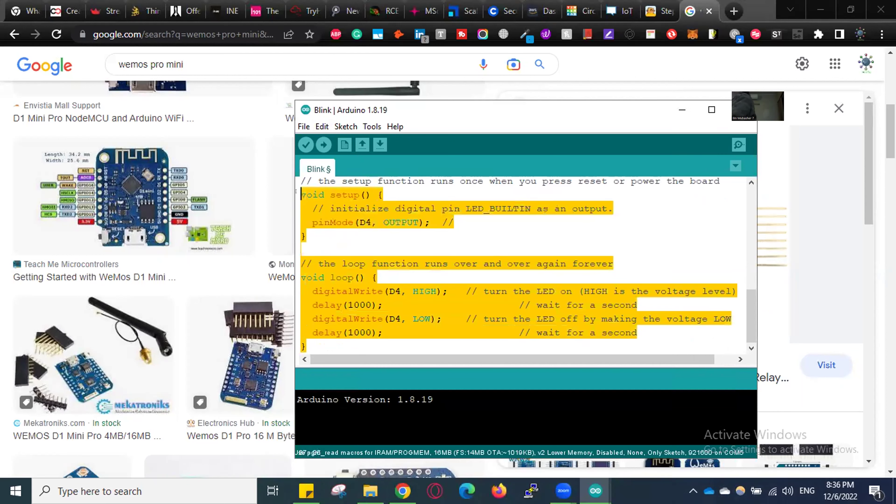
left_click(424, 247)
Step: Move the Blink window aside and bring the thinspeak_READ_Relay sketch to the front
left_click_drag(478, 109, 342, 126)
left_click(595, 491)
left_click(534, 416)
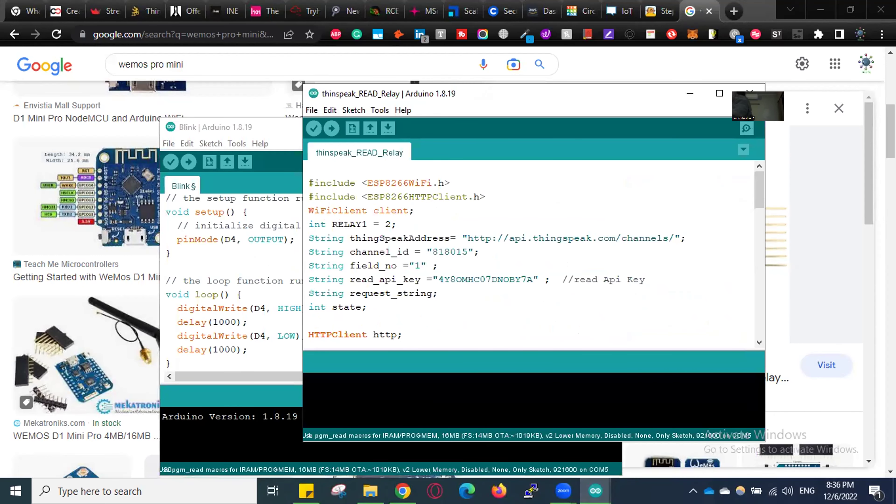
Step: Highlight the declarations above setup in thinspeak_READ_Relay, through the HTTPClient http line, and review the code that follows
left_click_drag(310, 182, 462, 181)
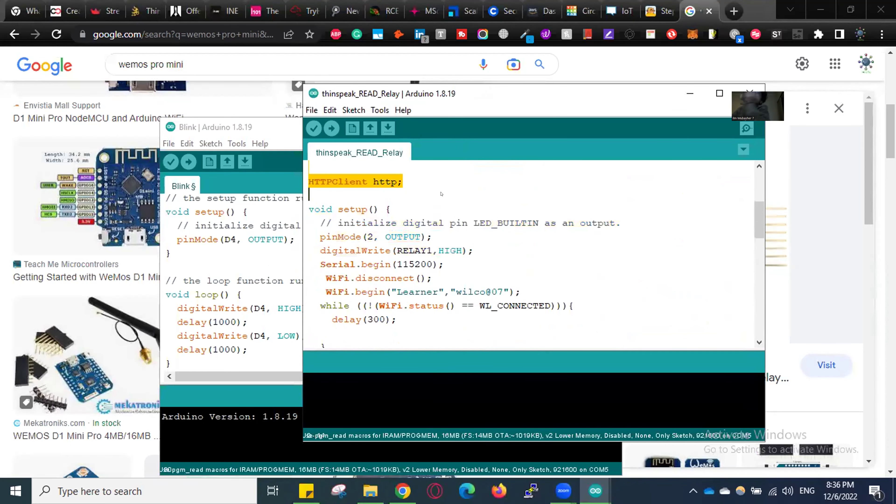
left_click(464, 180)
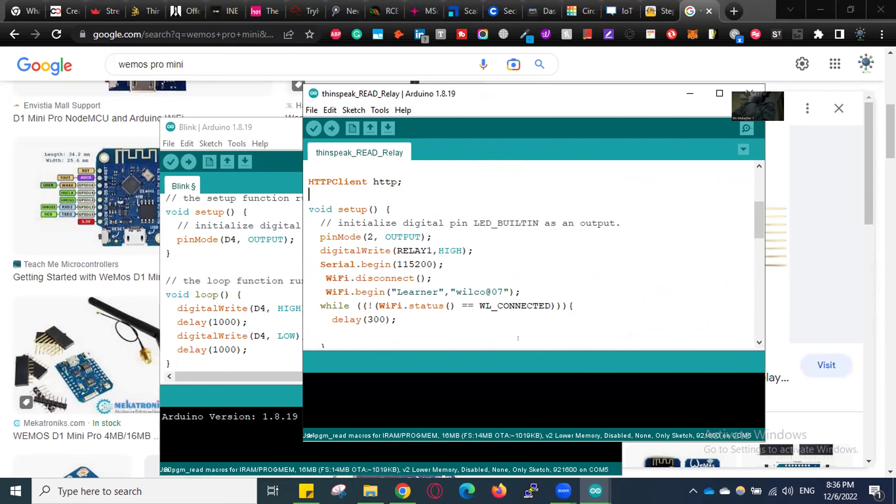
mouse_move(595, 491)
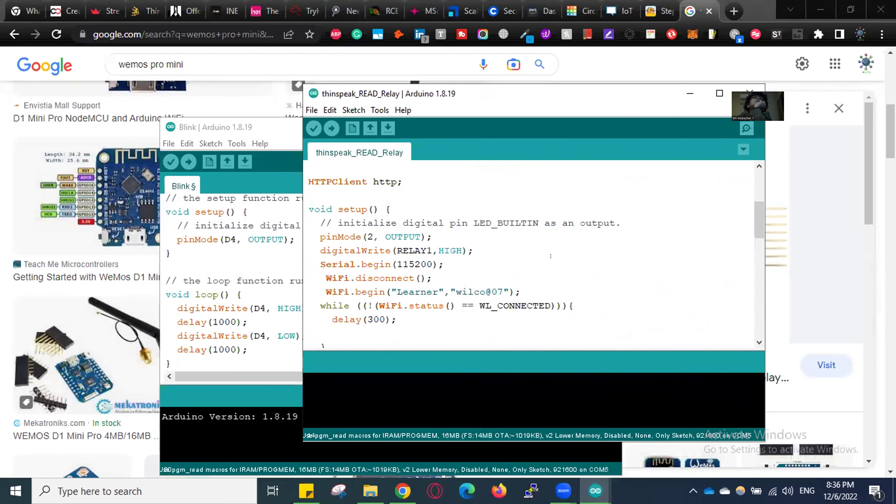
key("Up")
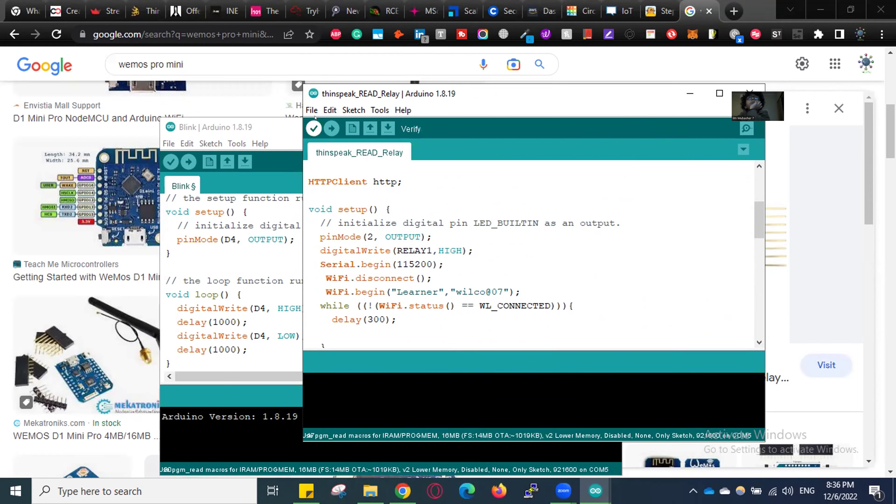
Step: Look through the ESP8266 Boards (3.0.2) list to check the board selected for the thinspeak_READ_Relay sketch
left_click(379, 109)
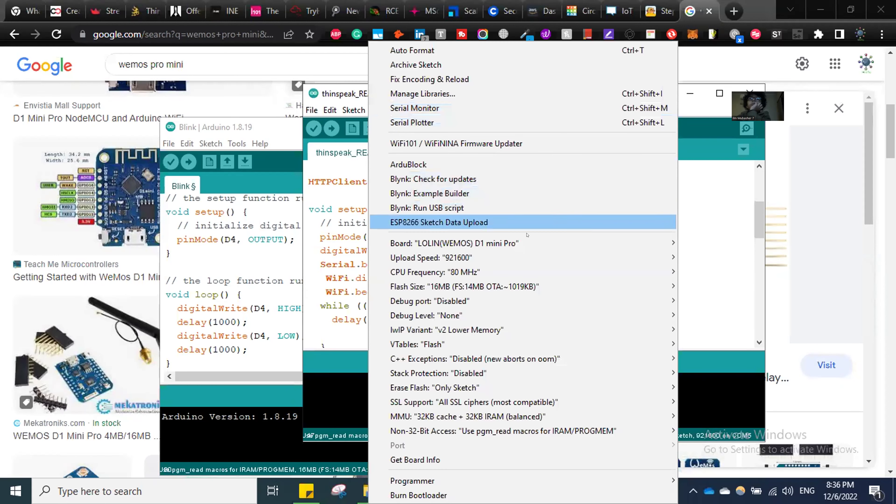
mouse_move(635, 243)
mouse_move(717, 276)
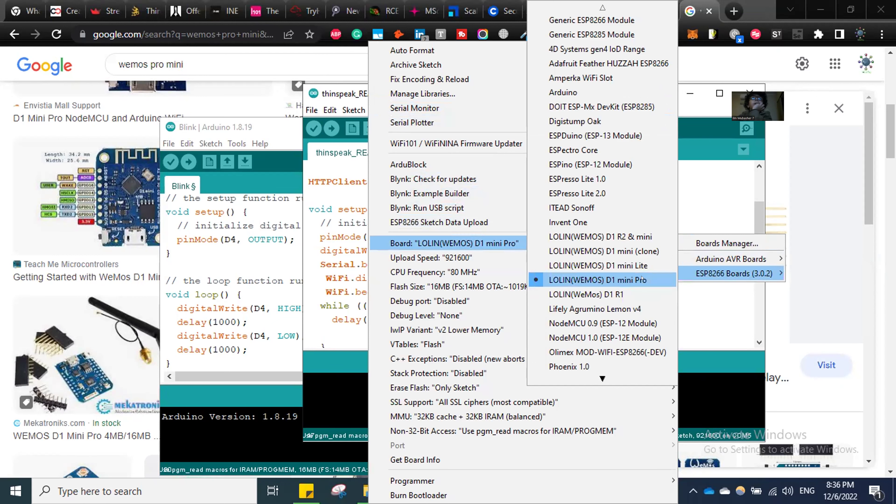
left_click(695, 182)
Step: Browse the built-in 01.Basics example sketches to show where Blink is found
left_click(315, 110)
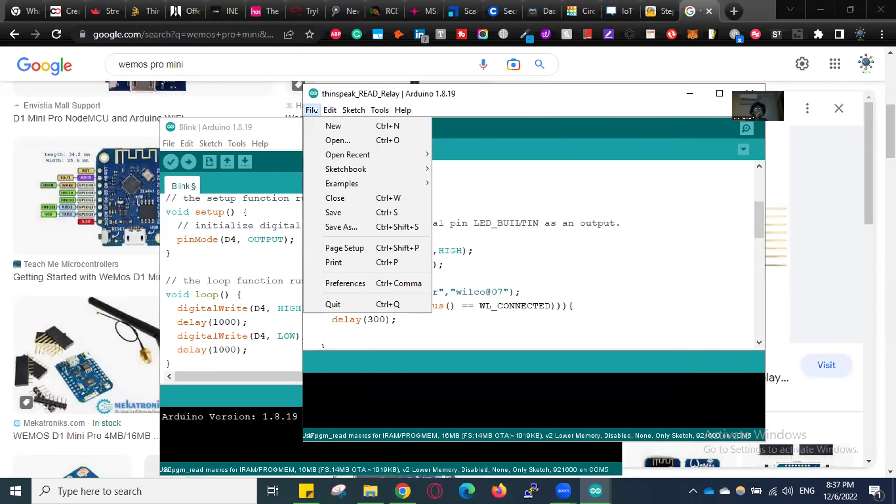
mouse_move(349, 184)
mouse_move(547, 162)
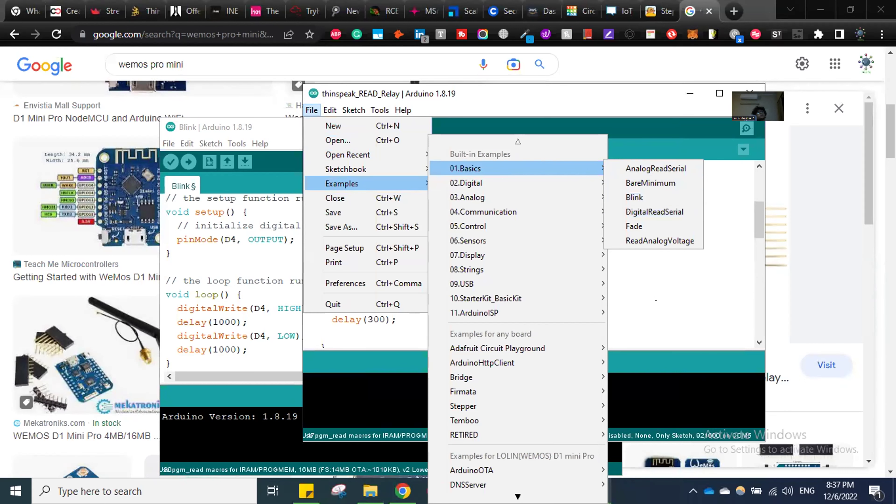
left_click(654, 212)
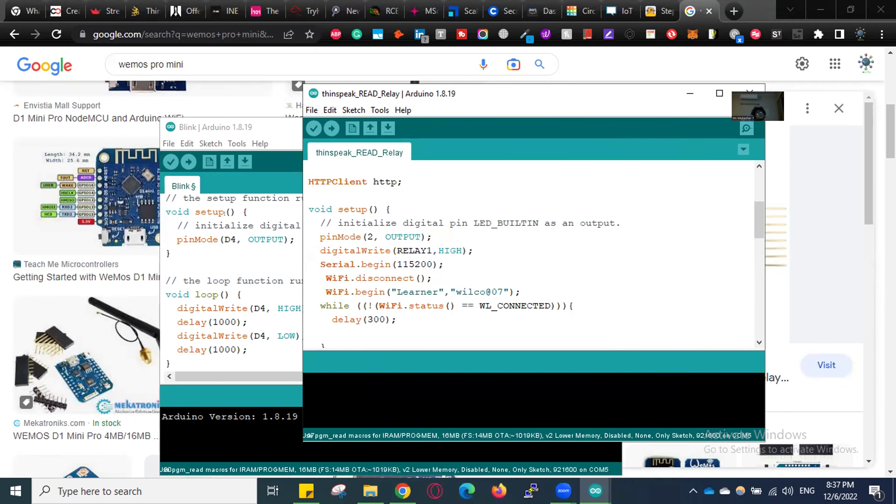
Step: Return to the Blink sketch, reposition its window, and highlight each D4 argument and the setup function to point them out
left_click(231, 226)
left_click_drag(338, 129, 456, 130)
left_click_drag(354, 240, 349, 240)
key("Left")
double_click(349, 240)
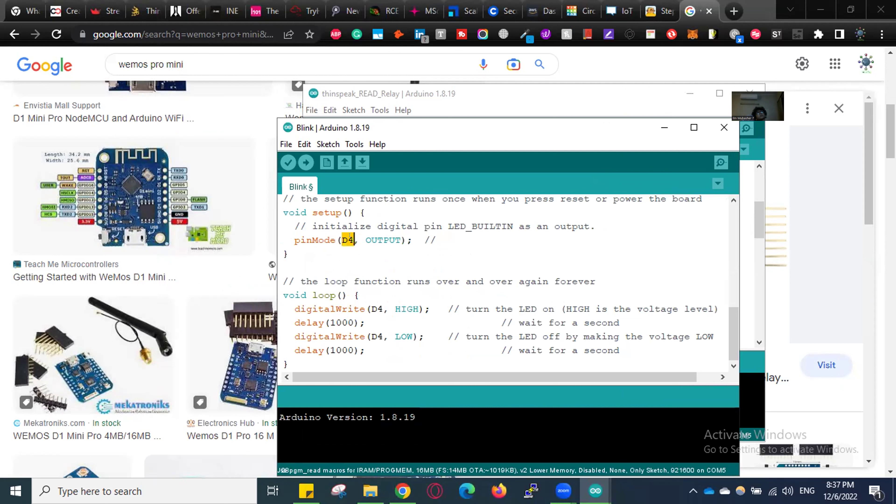
double_click(376, 308)
double_click(374, 335)
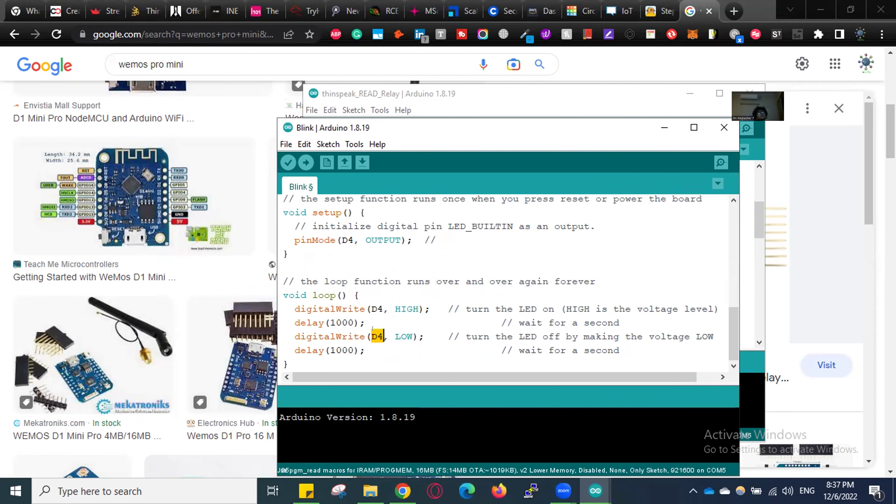
mouse_move(280, 267)
left_mouse_down()
mouse_move(352, 319)
mouse_move(363, 352)
mouse_move(360, 309)
mouse_move(396, 227)
mouse_move(293, 198)
mouse_move(276, 256)
left_mouse_up()
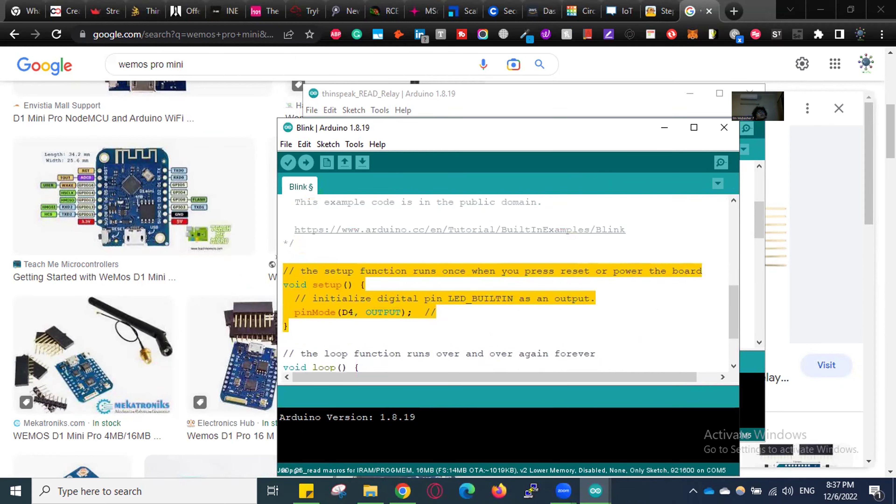
left_click(412, 277)
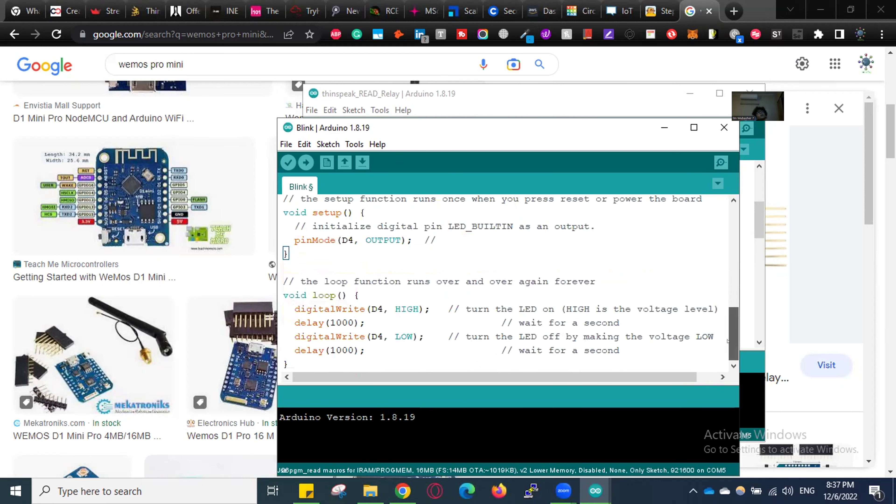